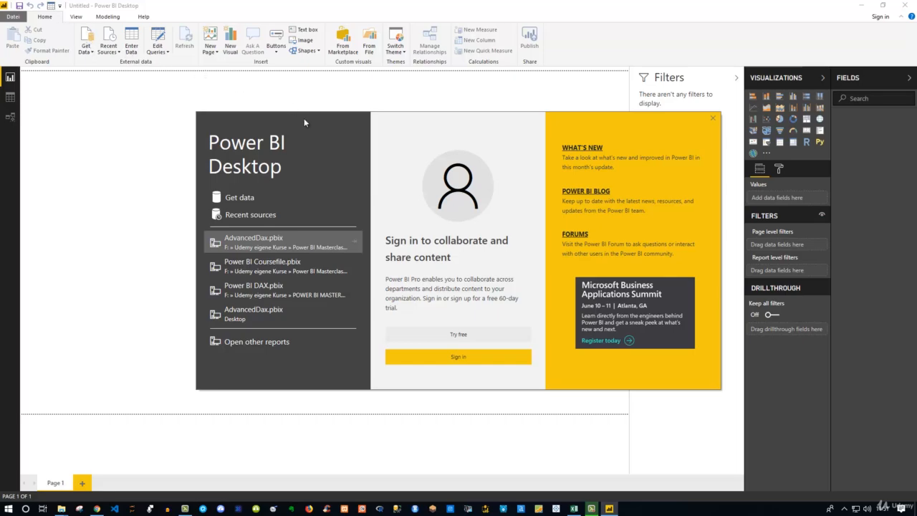
# - Connect to the Excel workbook Power-BI-Dataset.xlsx as a new data source
pyautogui.click(236, 199)
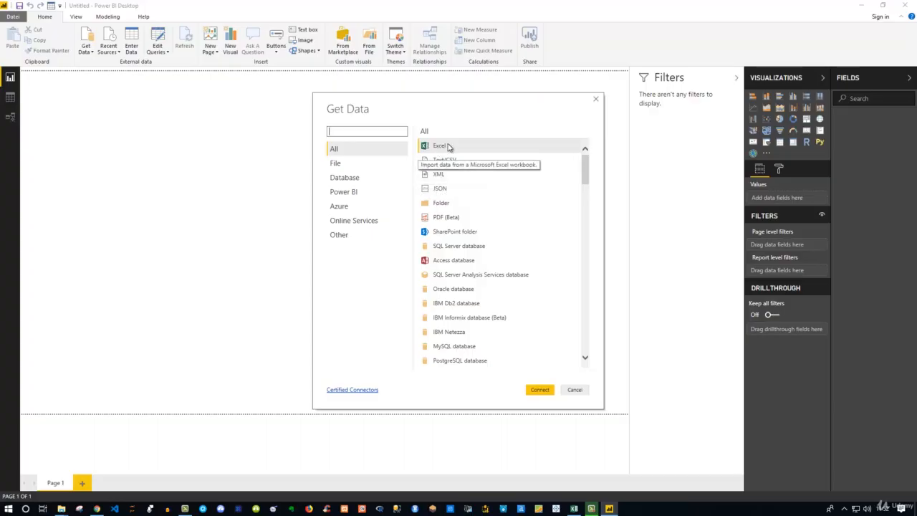
pyautogui.click(439, 146)
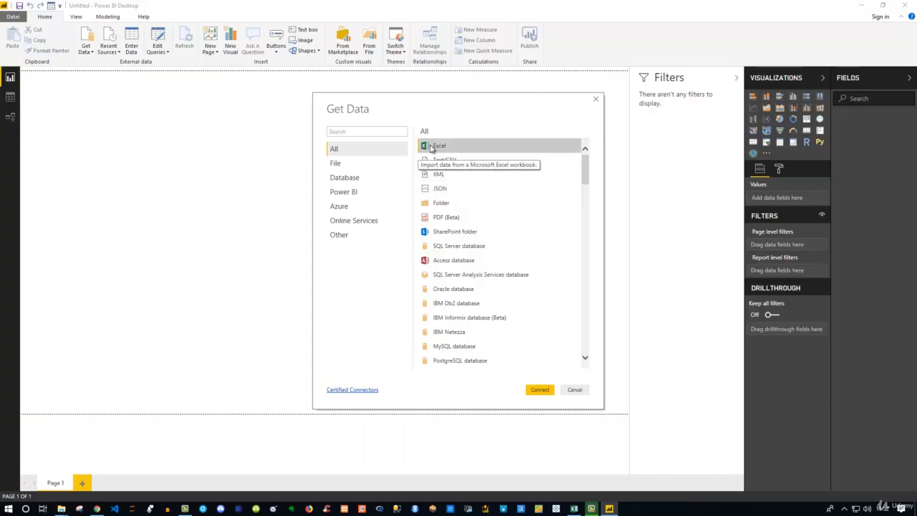
pyautogui.click(540, 391)
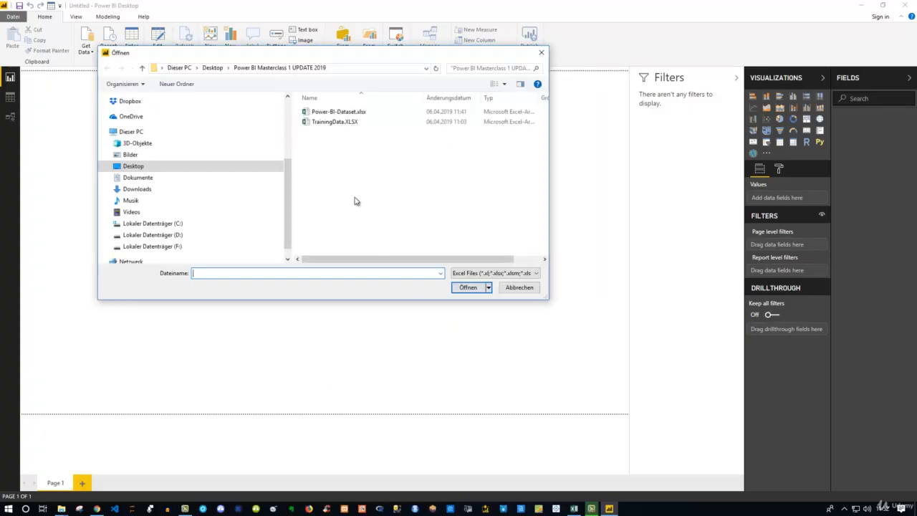
pyautogui.click(340, 114)
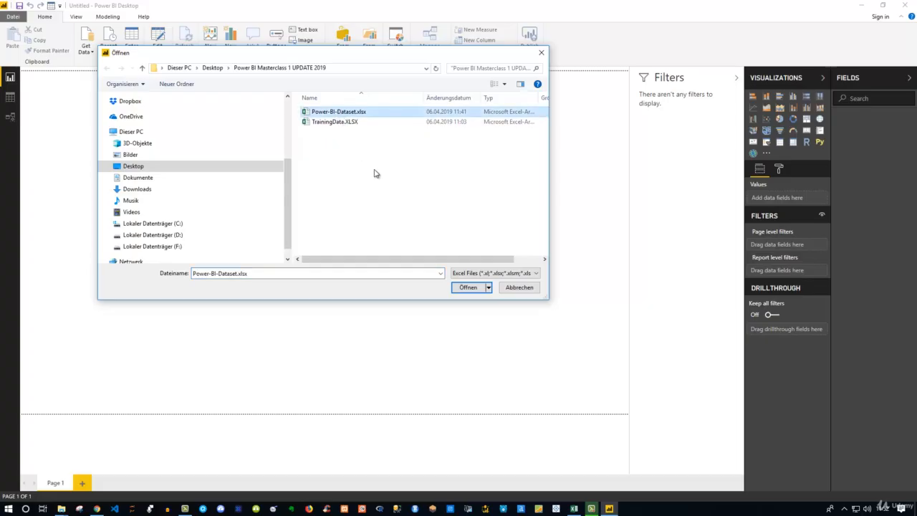
pyautogui.click(468, 287)
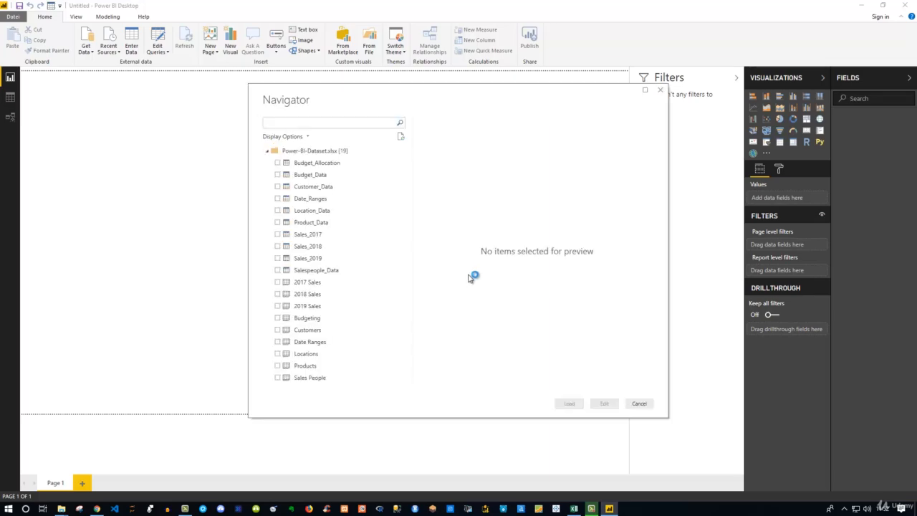
# - Preview the Budget_Allocation and Sales_2019 tables, and compare Sales_2019 with the 2019 Sales sheet in Excel
pyautogui.click(307, 163)
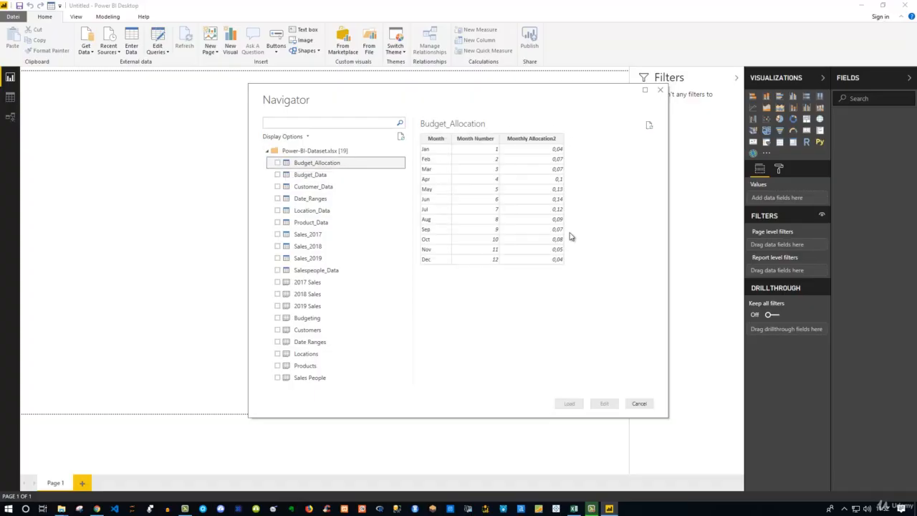
pyautogui.click(308, 259)
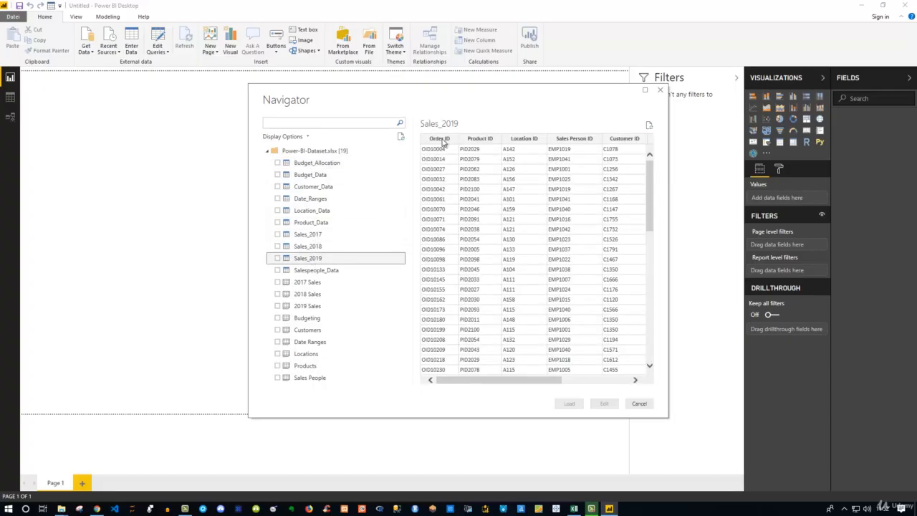
pyautogui.moveTo(505, 380)
pyautogui.mouseDown()
pyautogui.moveTo(571, 388)
pyautogui.moveTo(494, 384)
pyautogui.mouseUp()
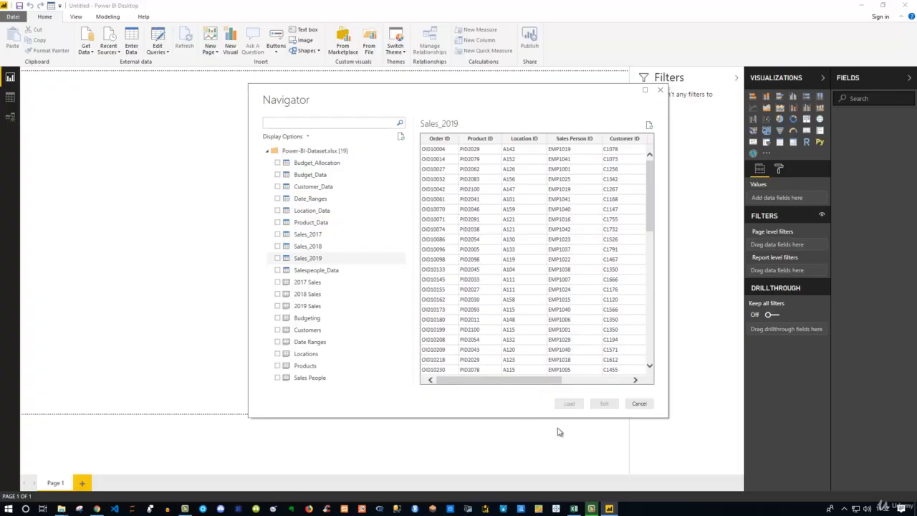
pyautogui.click(574, 508)
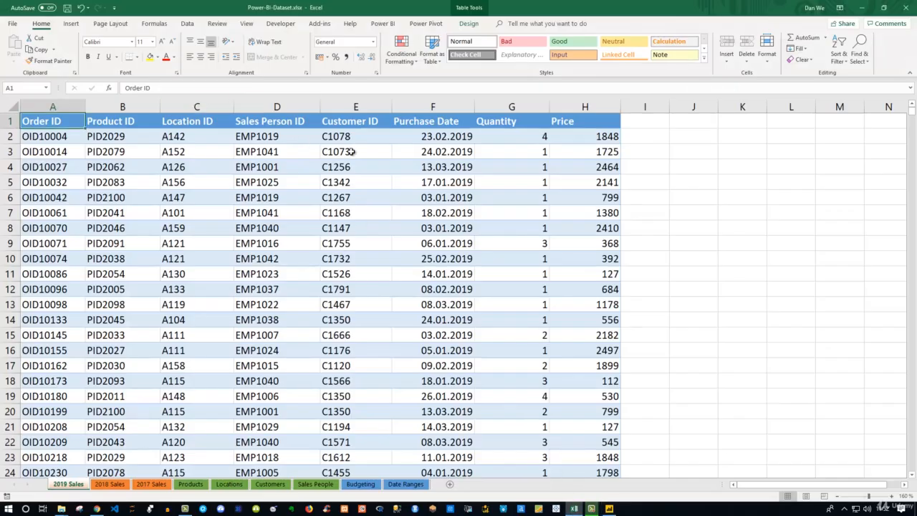
pyautogui.click(863, 7)
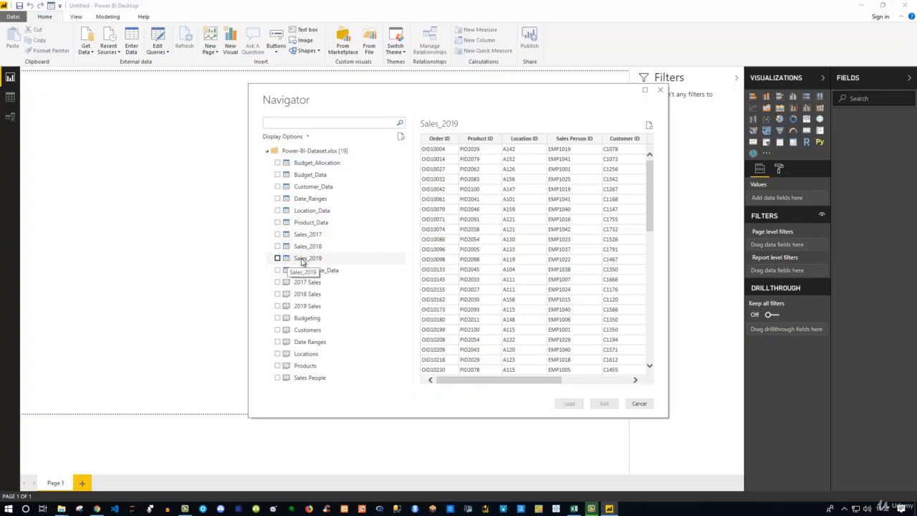
# - Preview the 2019 Sales sheet, check its extent in Excel, and compare it with the Sales_2019 table in the Power BI Desktop Navigator
pyautogui.click(308, 306)
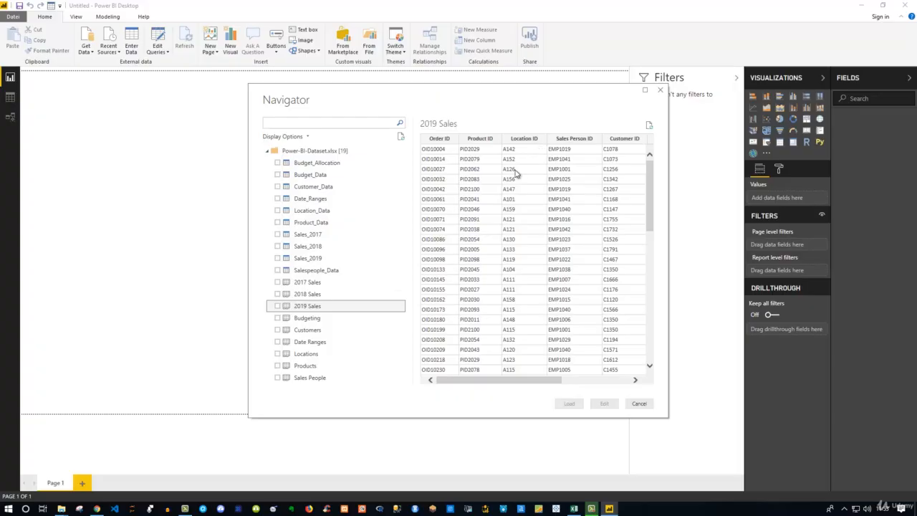
pyautogui.click(574, 508)
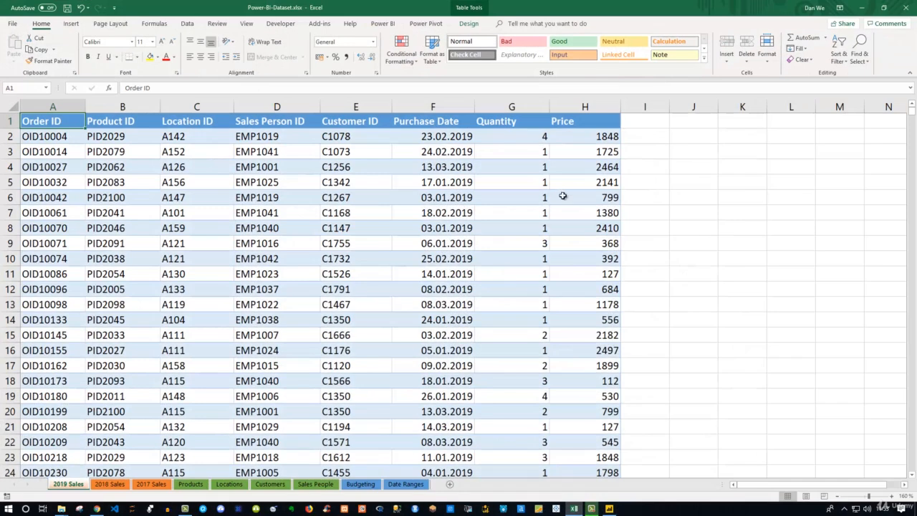
pyautogui.click(728, 170)
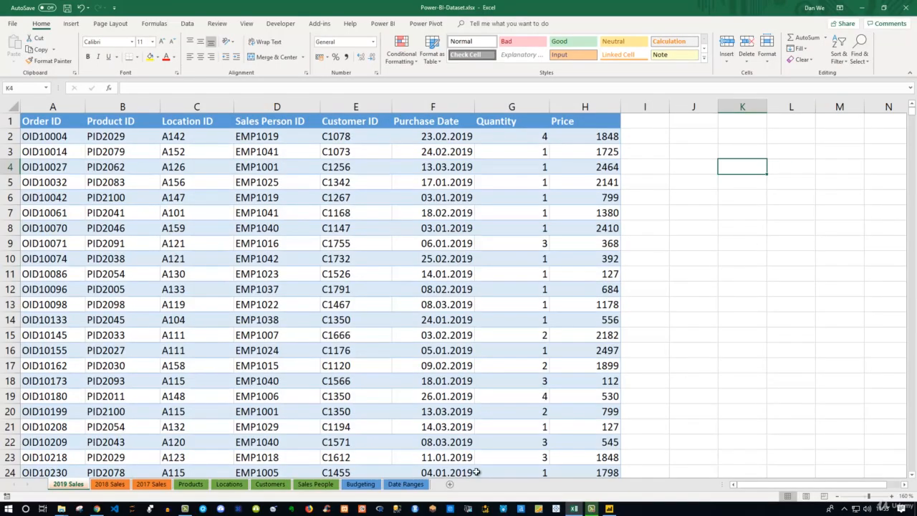
pyautogui.click(609, 508)
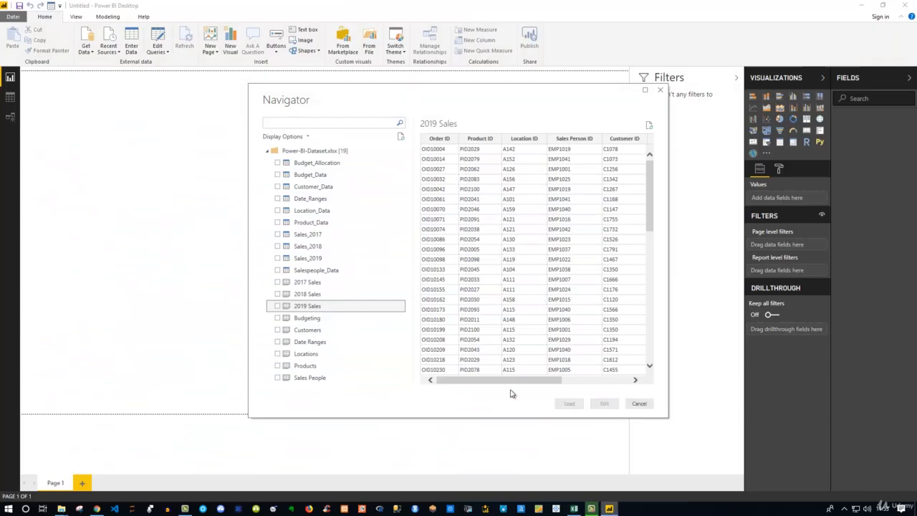
pyautogui.click(309, 259)
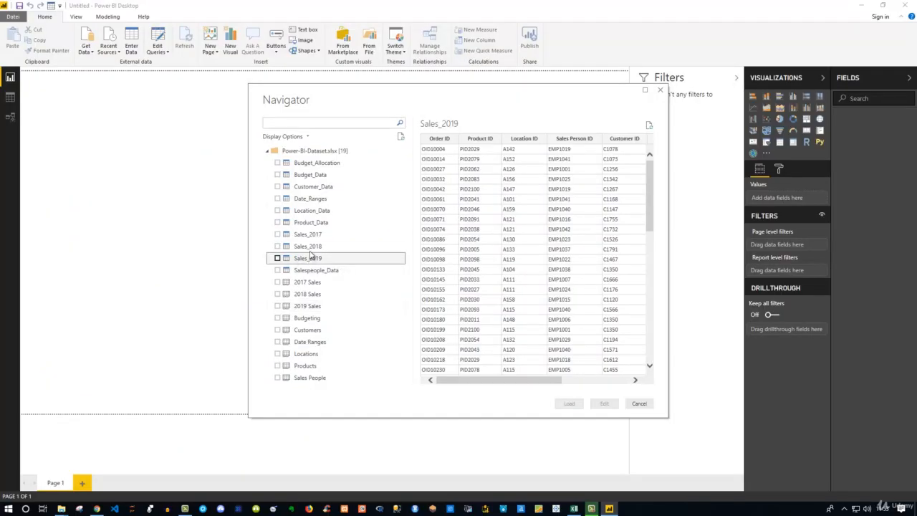
pyautogui.click(301, 306)
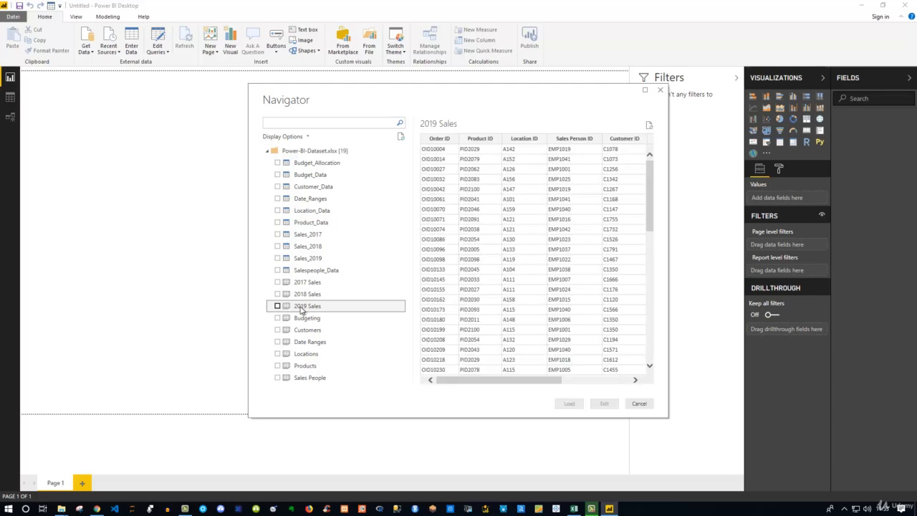
pyautogui.click(278, 305)
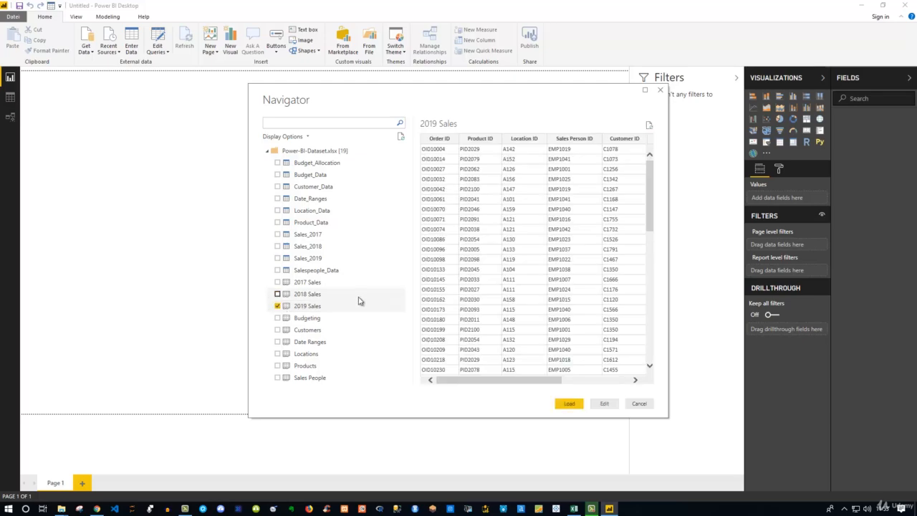
pyautogui.click(278, 259)
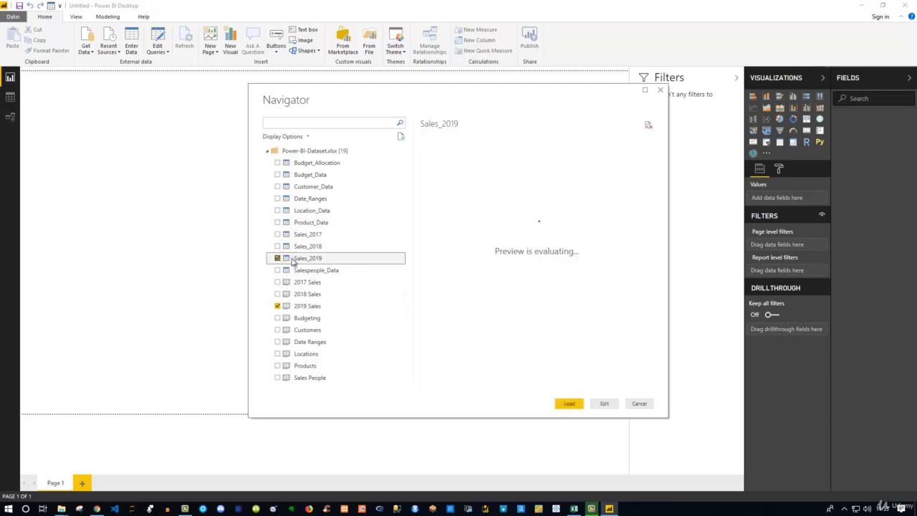
pyautogui.click(278, 258)
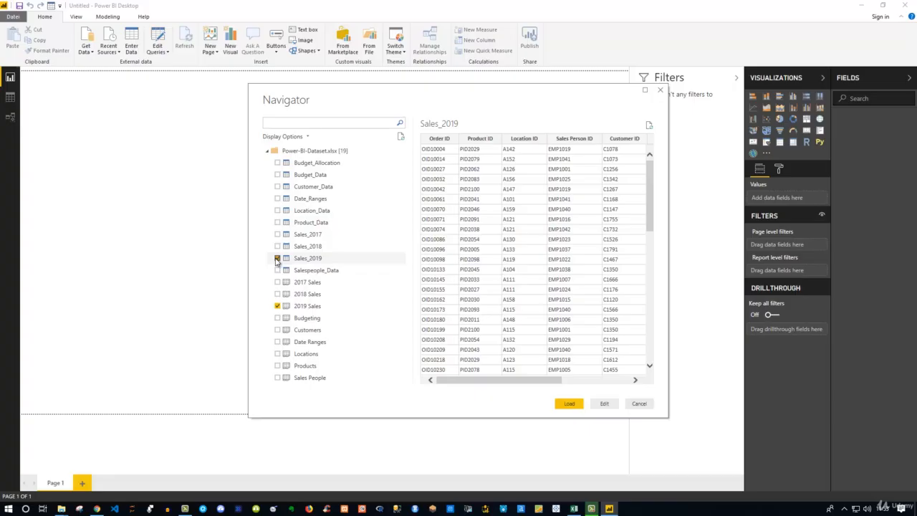
pyautogui.click(278, 306)
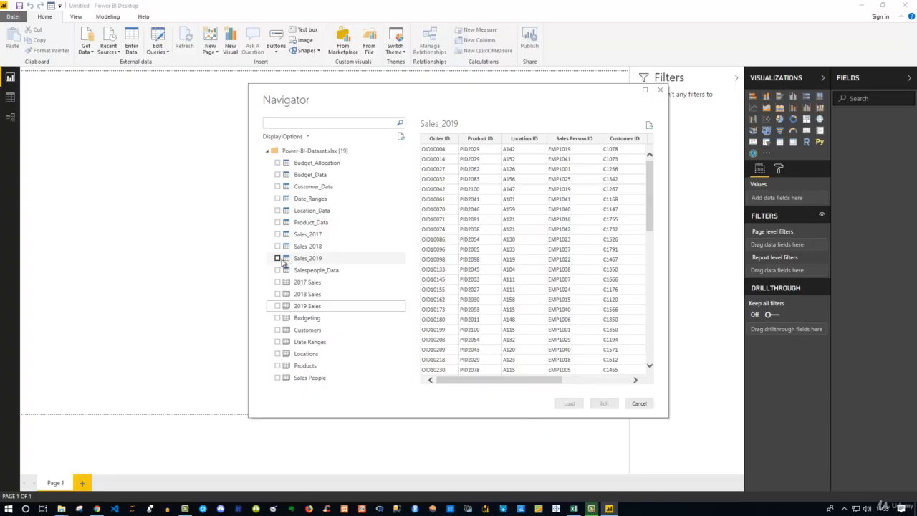
# - Select the Sales_2019, Sales_2018, Sales_2017, Product_Data, Location_Data, Customer_Data and Salespeople_Data tables and open them for editing in Power Query Editor
pyautogui.click(278, 258)
pyautogui.click(277, 245)
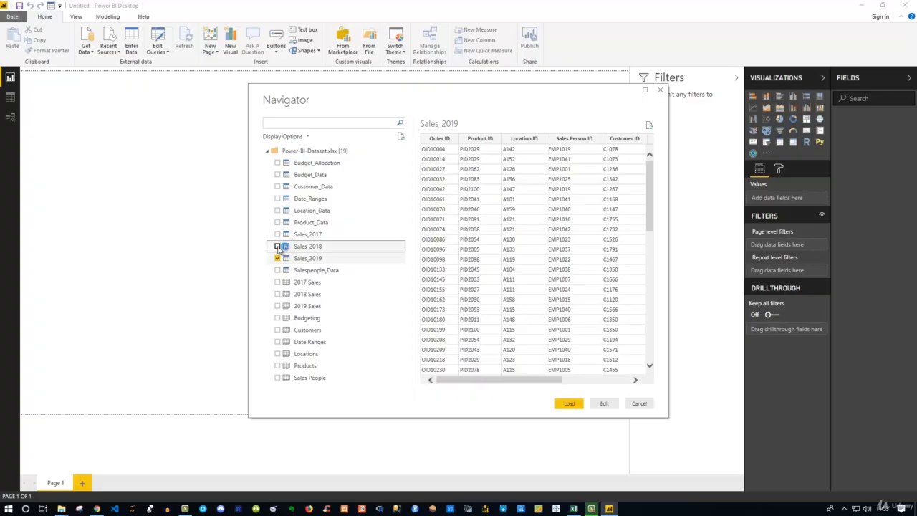
pyautogui.click(278, 235)
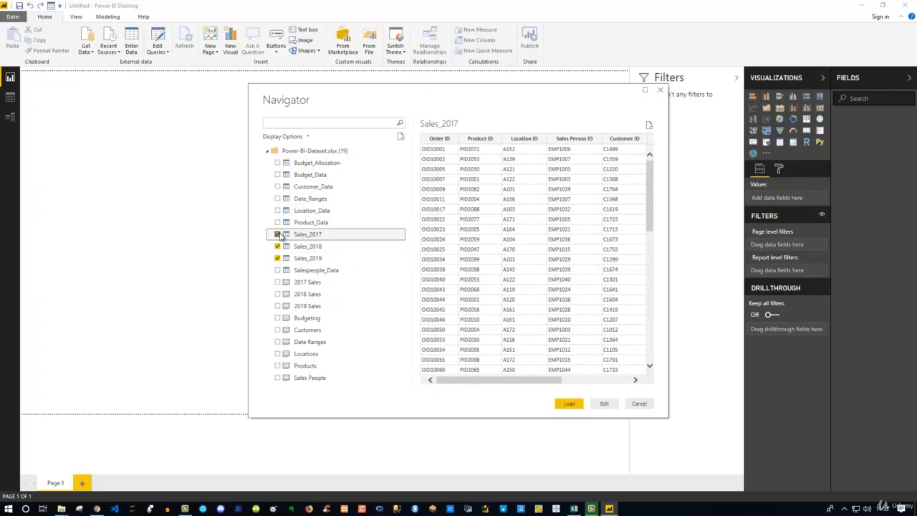
pyautogui.click(277, 222)
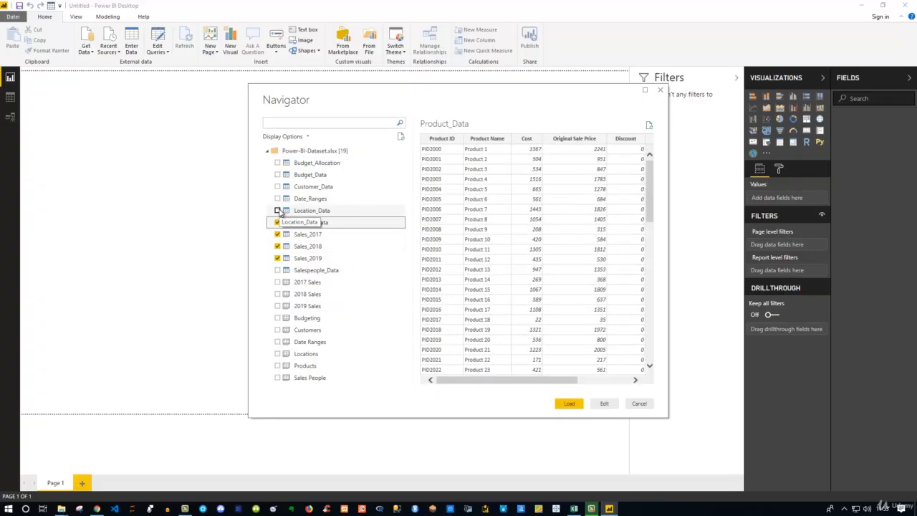
pyautogui.click(277, 210)
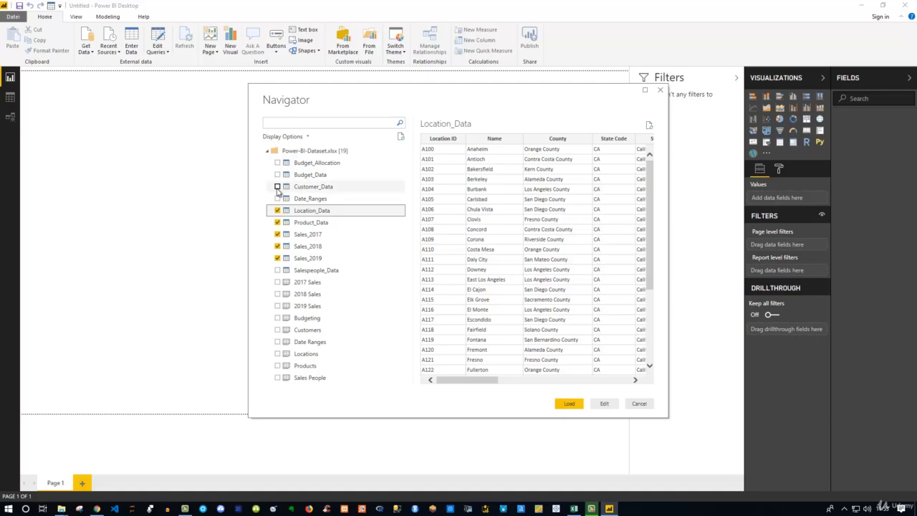
pyautogui.click(277, 187)
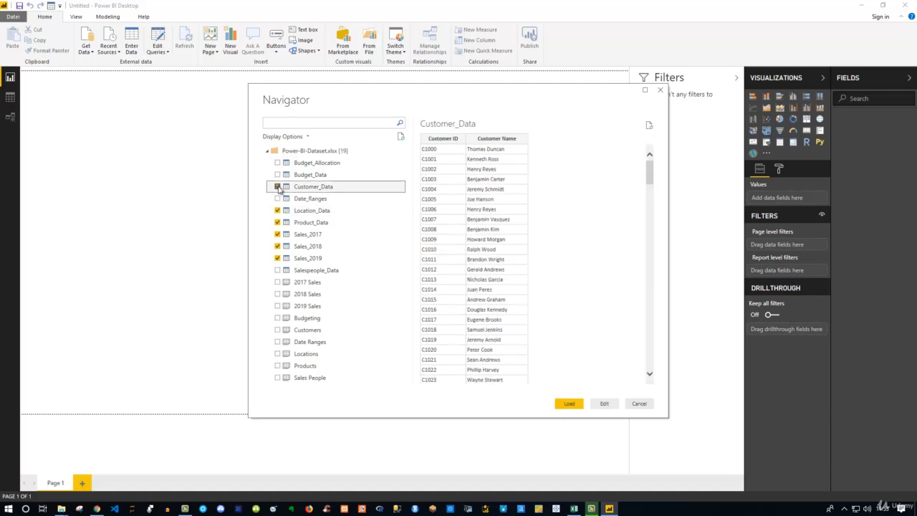
pyautogui.click(278, 270)
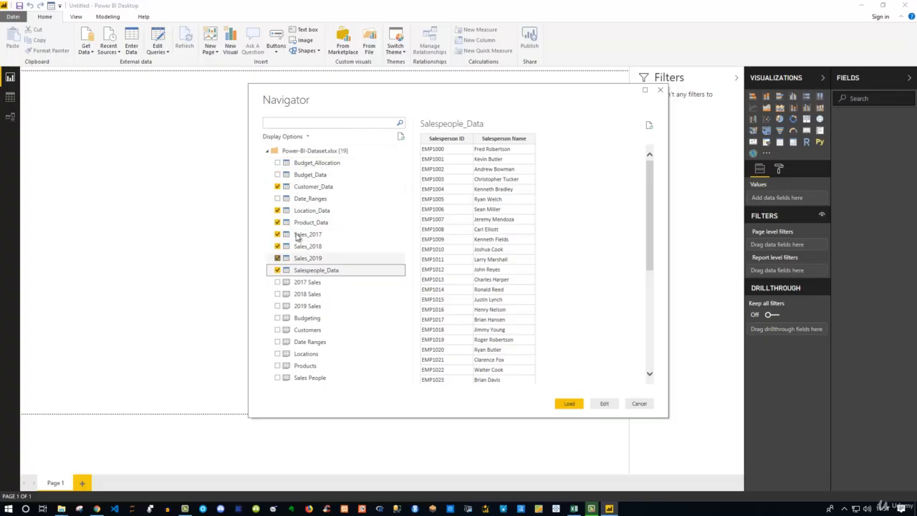
pyautogui.click(604, 404)
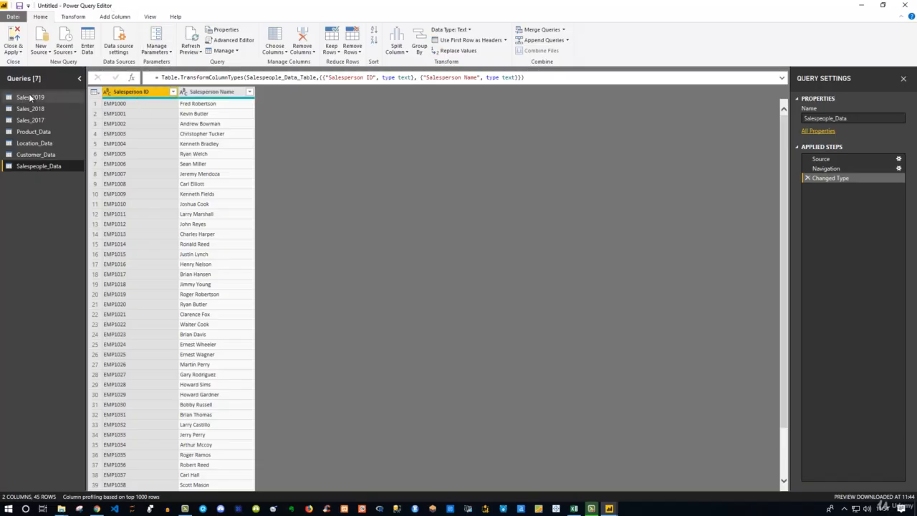
# - Look through the data of all imported queries from Sales_2019 to Salespeople_Data, and return to Sales_2019
pyautogui.click(30, 98)
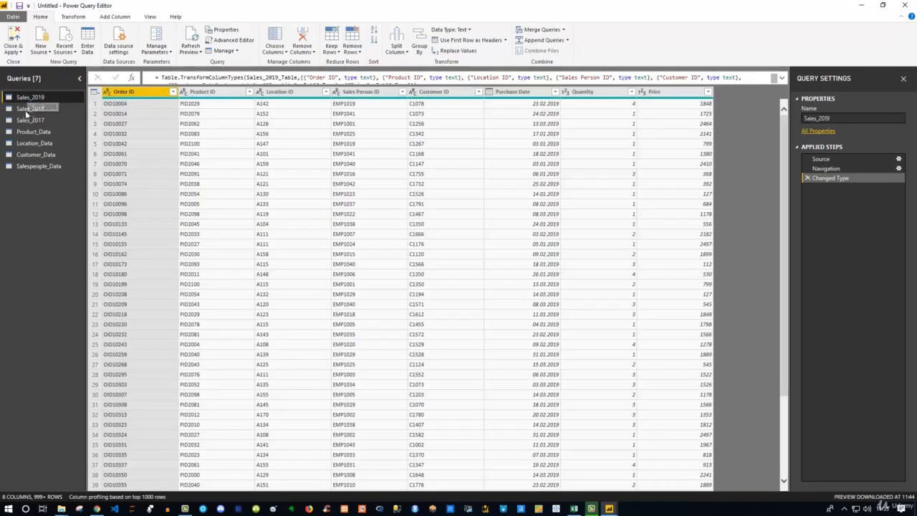
pyautogui.click(26, 109)
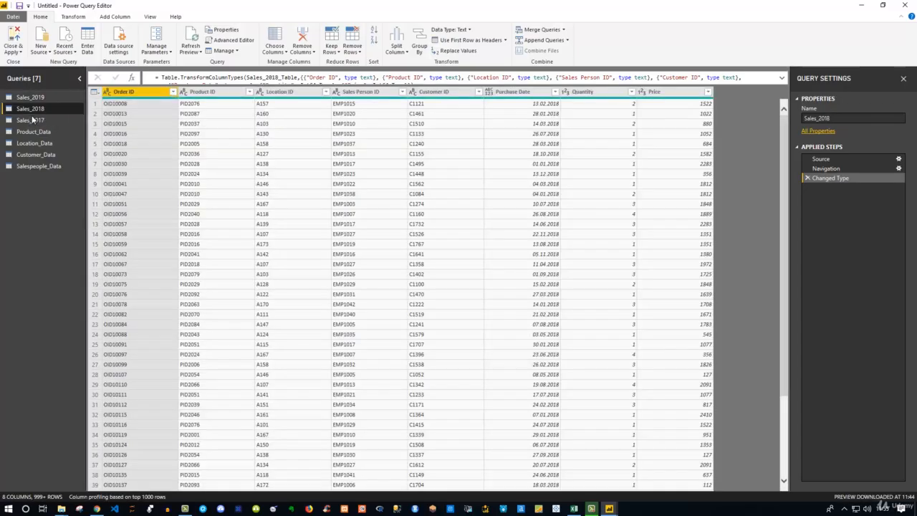
pyautogui.click(30, 121)
pyautogui.click(29, 131)
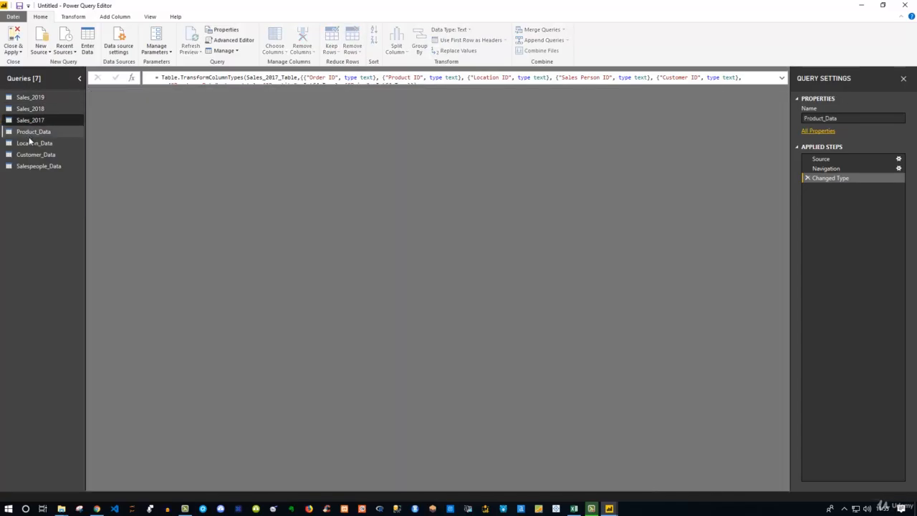
pyautogui.click(31, 144)
pyautogui.click(30, 154)
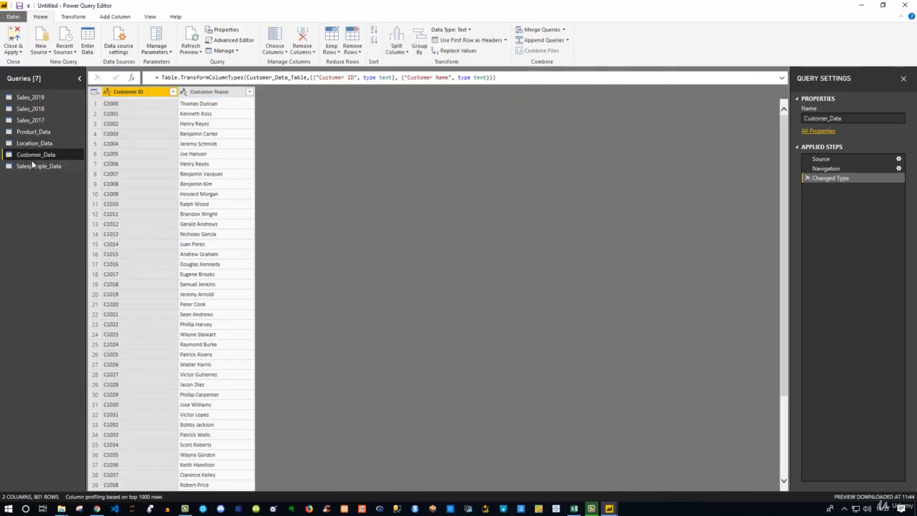
pyautogui.click(30, 166)
pyautogui.click(30, 98)
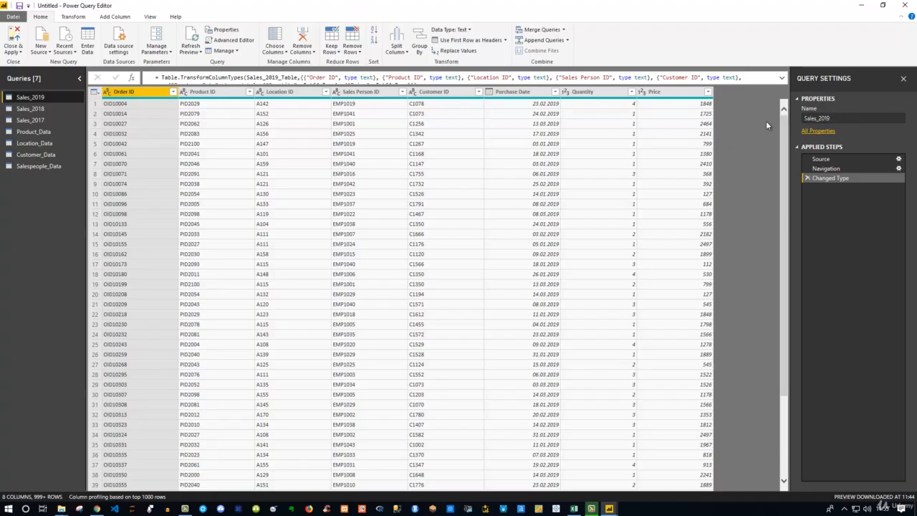
# - Keep the Sales_2019 query's name and view the result of its Source step
pyautogui.doubleClick(38, 99)
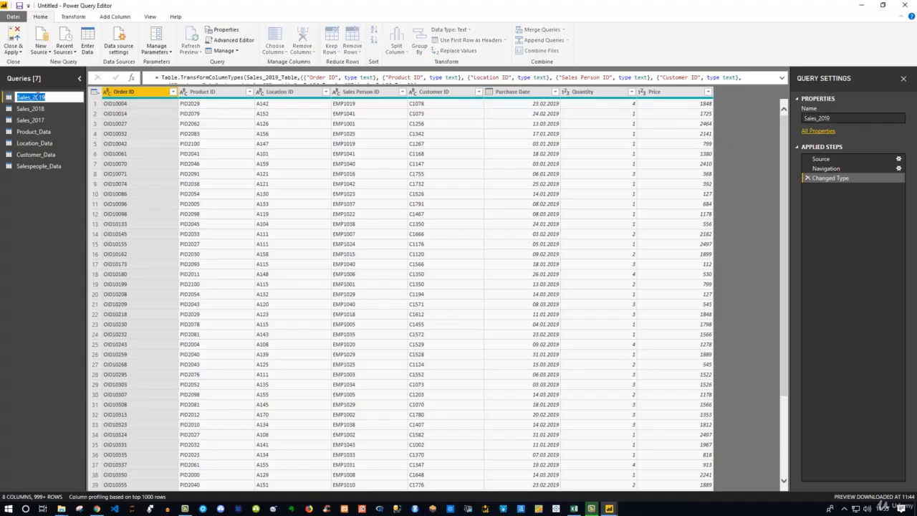
pyautogui.click(40, 213)
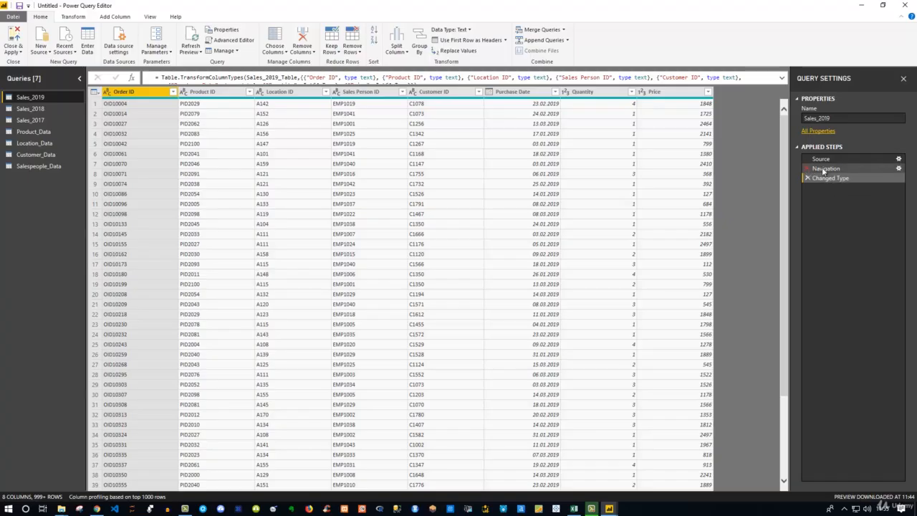
pyautogui.click(851, 159)
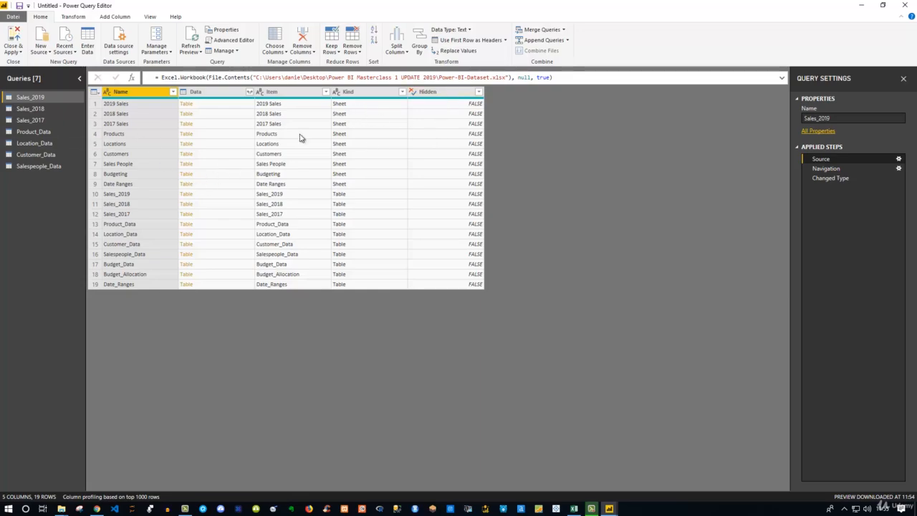
# - Review the Sales_2019 query's Navigation and Changed Type steps, including the data type options for the Order ID column
pyautogui.click(826, 169)
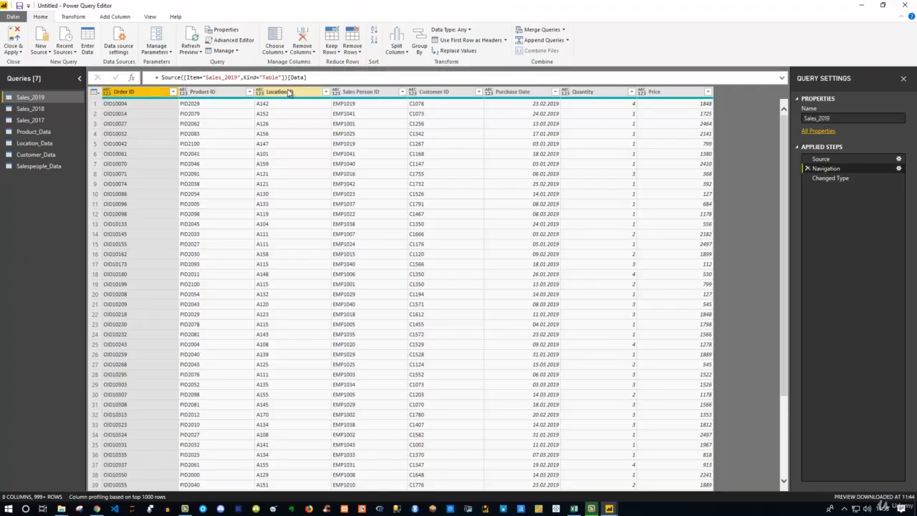
pyautogui.click(108, 94)
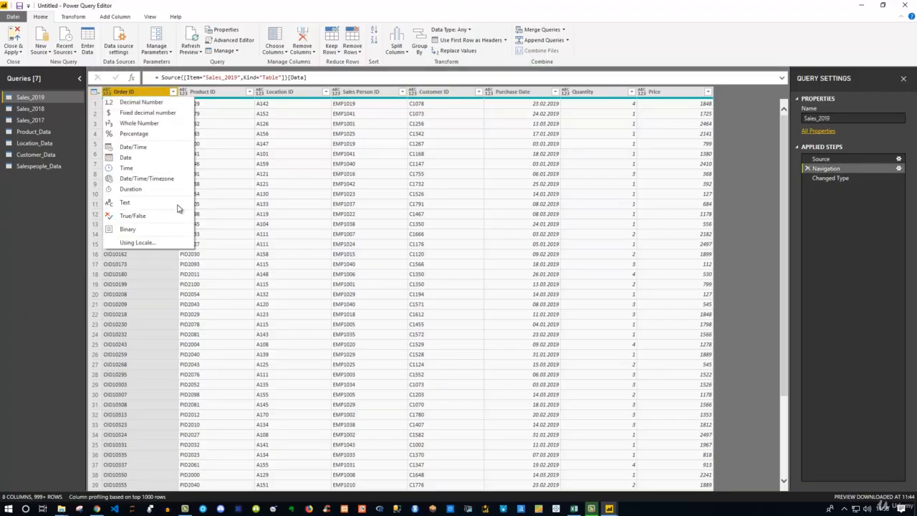
pyautogui.click(899, 236)
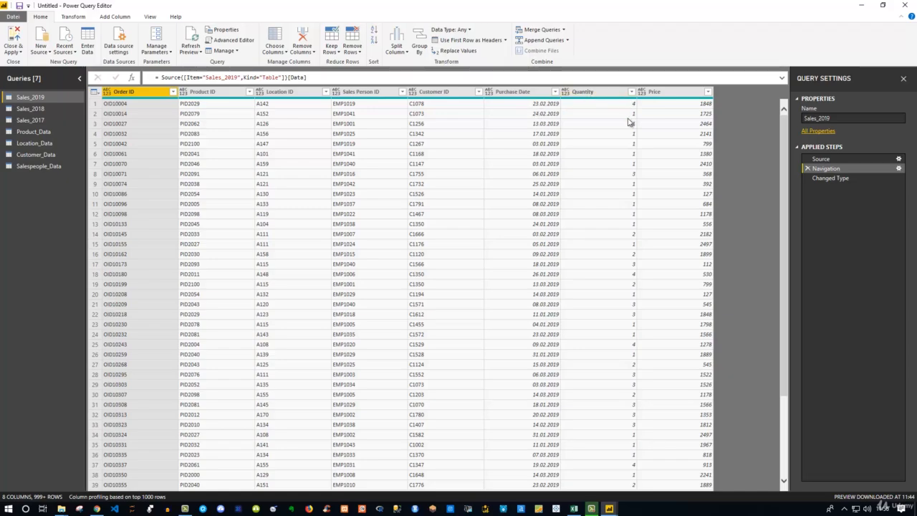
pyautogui.click(839, 181)
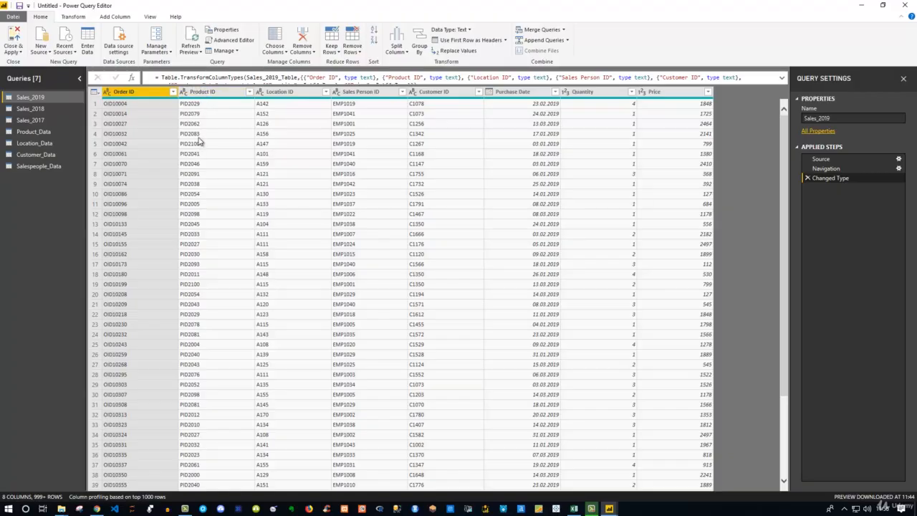
pyautogui.click(831, 179)
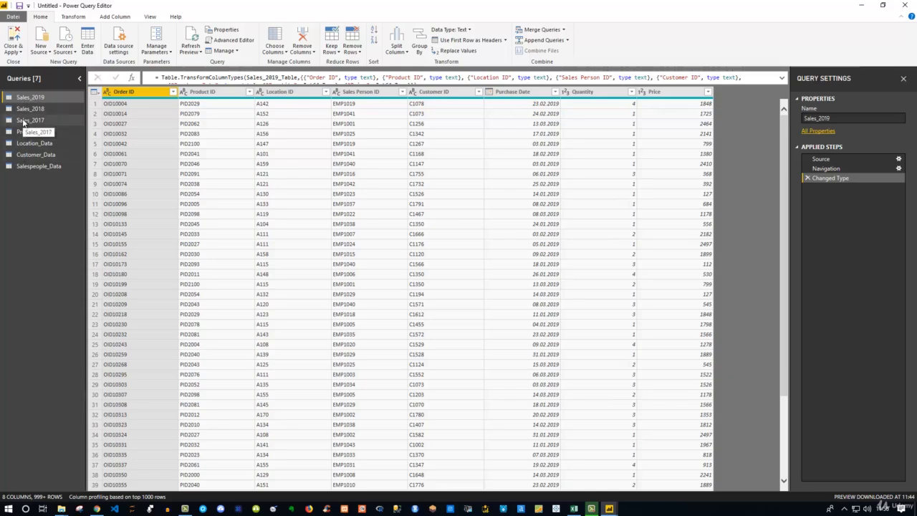
# - Create a query group named Datamodel with the description "These are the relevant tables in our model"
pyautogui.rightClick(28, 180)
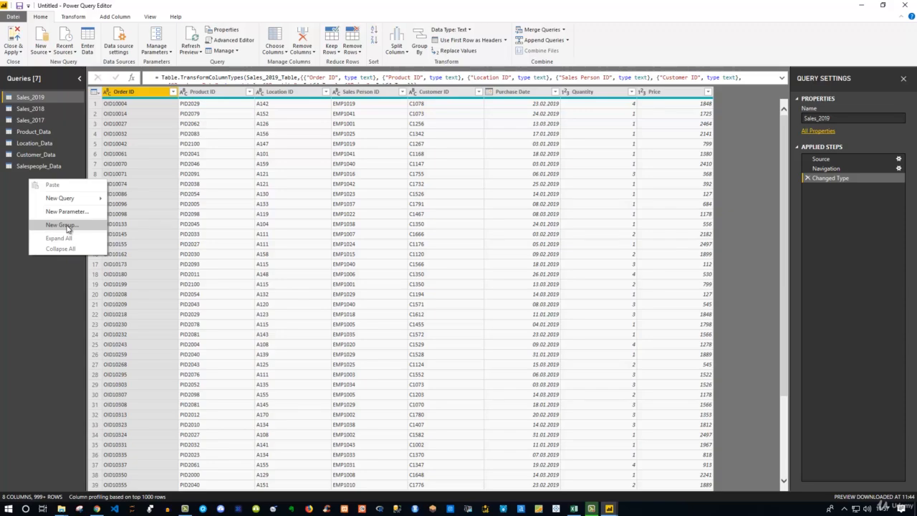
pyautogui.click(61, 225)
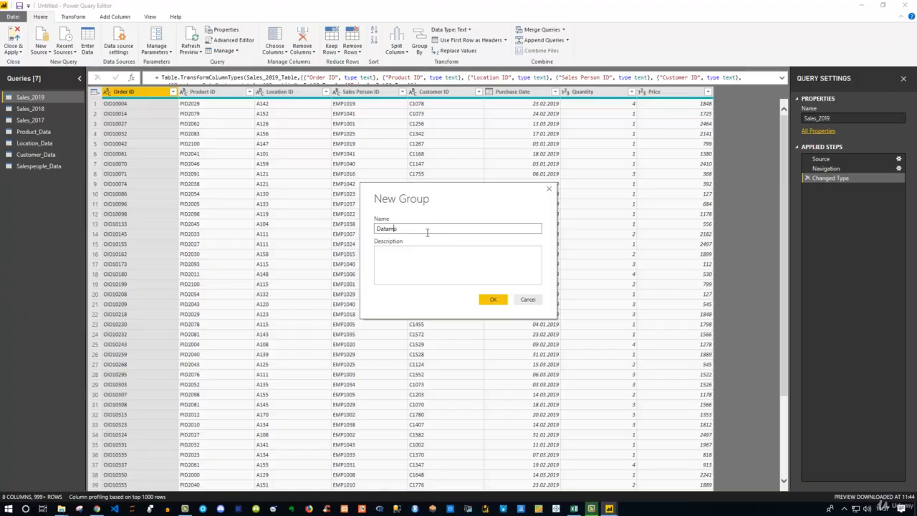
pyautogui.write('Datamodel')
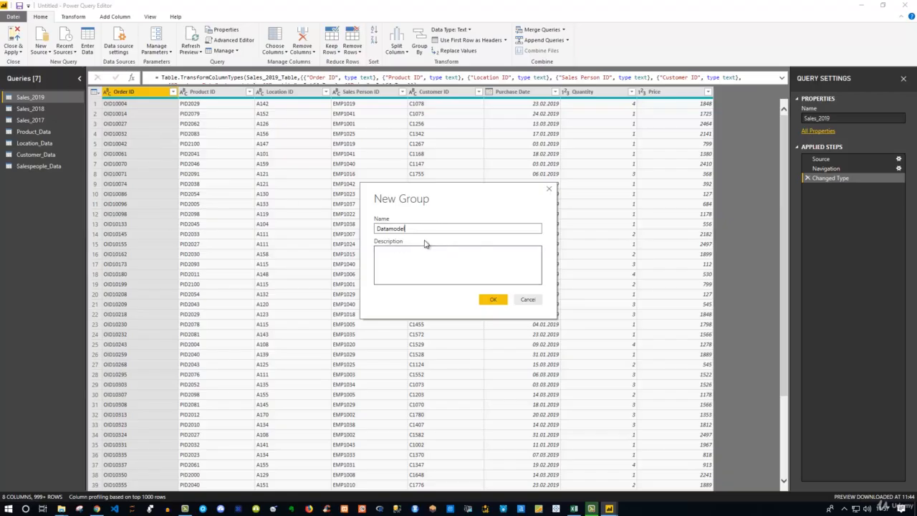
pyautogui.click(396, 251)
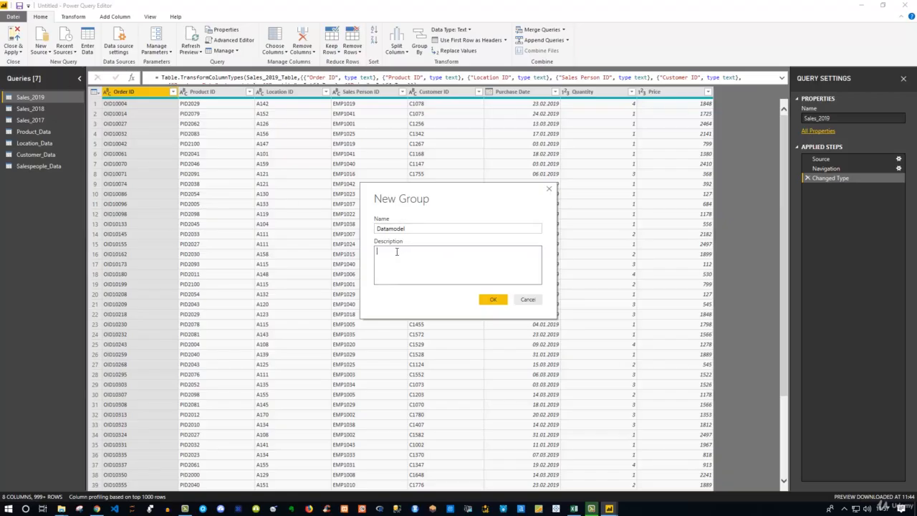
pyautogui.write('These are the relevant tables in our model')
pyautogui.click(494, 305)
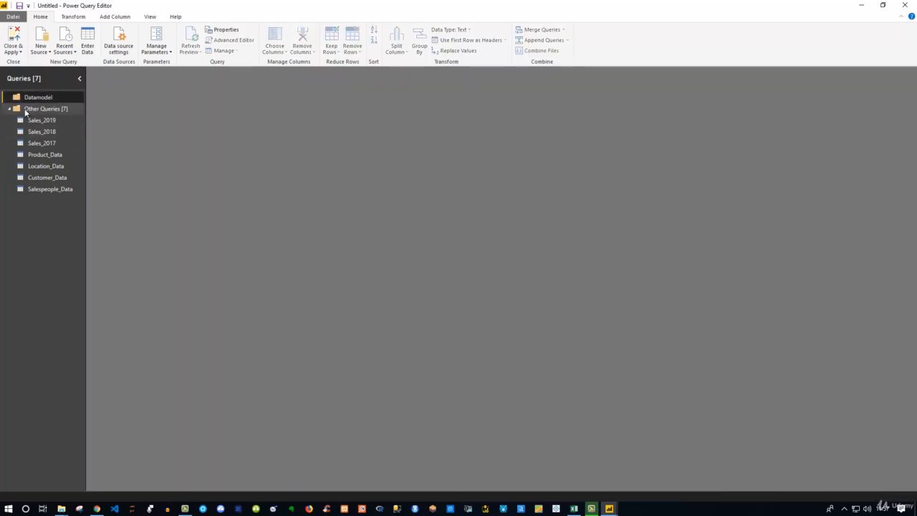
# - Move the Product_Data, Location_Data, Customer_Data and Salespeople_Data queries into the Datamodel group
pyautogui.click(39, 121)
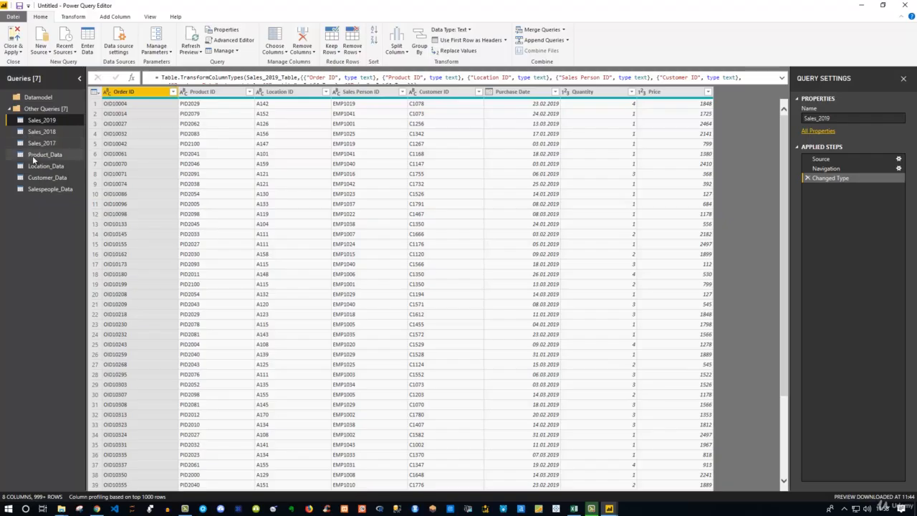
pyautogui.moveTo(24, 101)
pyautogui.moveTo(47, 124); pyautogui.dragTo(43, 100)
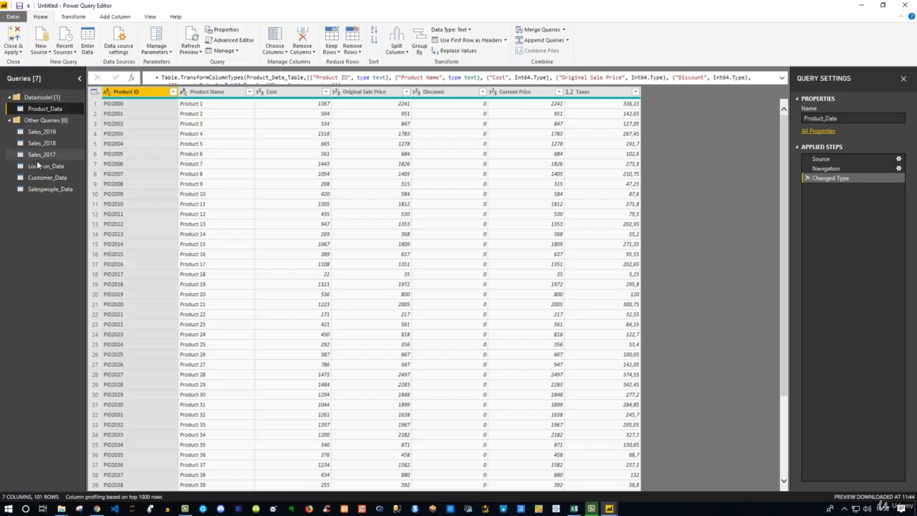
pyautogui.moveTo(44, 166); pyautogui.dragTo(46, 94)
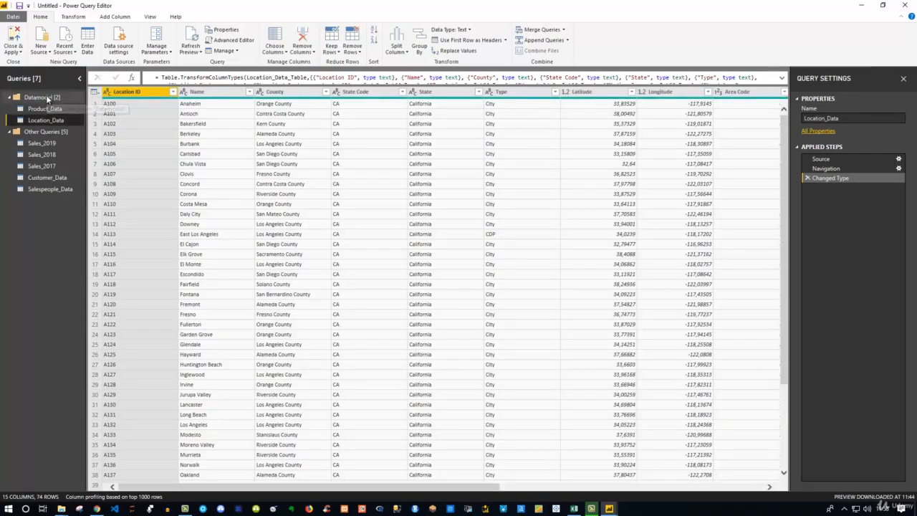
pyautogui.moveTo(44, 177); pyautogui.dragTo(43, 99)
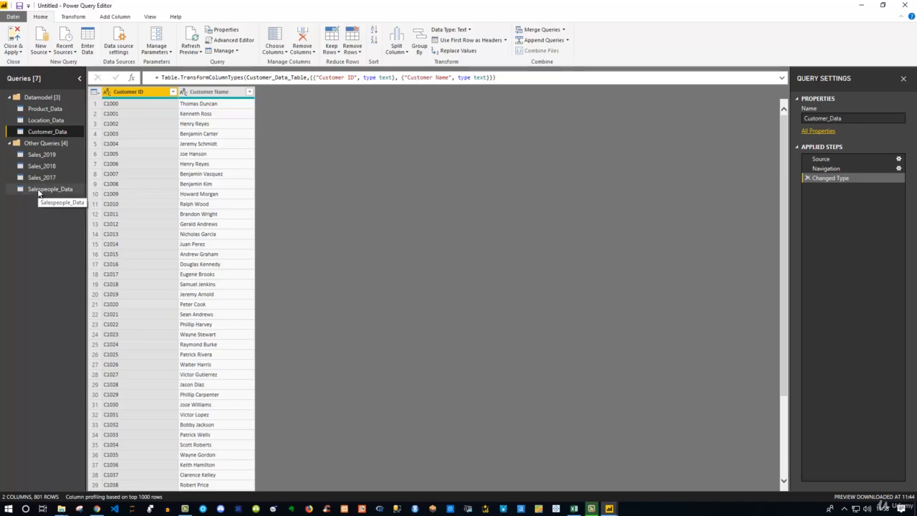
pyautogui.moveTo(43, 189); pyautogui.dragTo(61, 128)
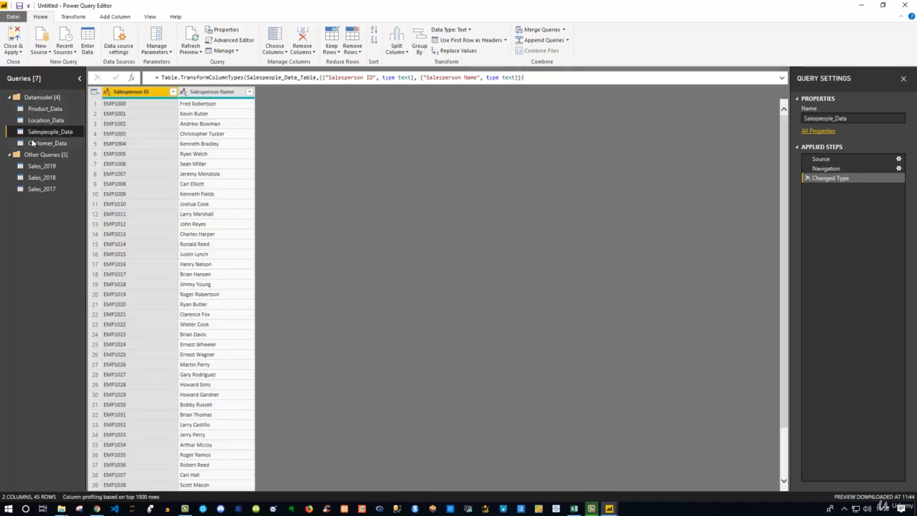
# - Create a reference to the Sales_2019 query and name the new query Salestable
pyautogui.click(39, 167)
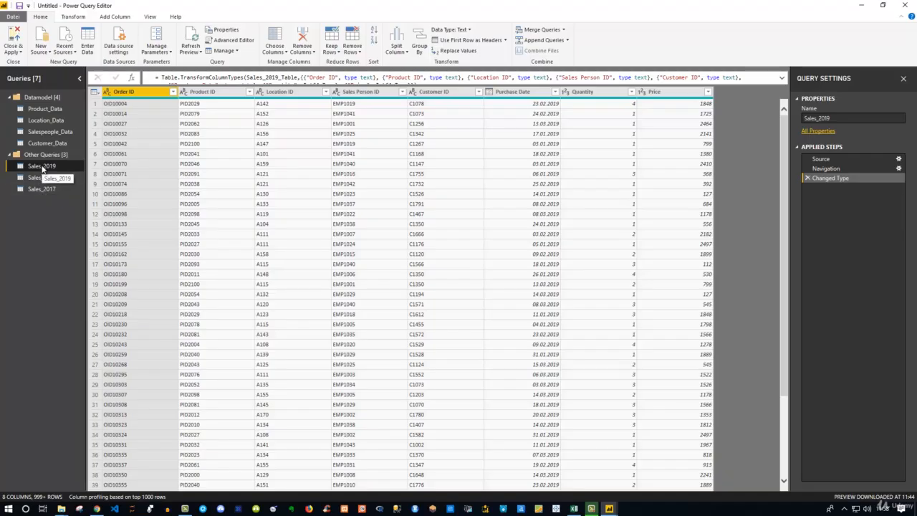
pyautogui.rightClick(43, 168)
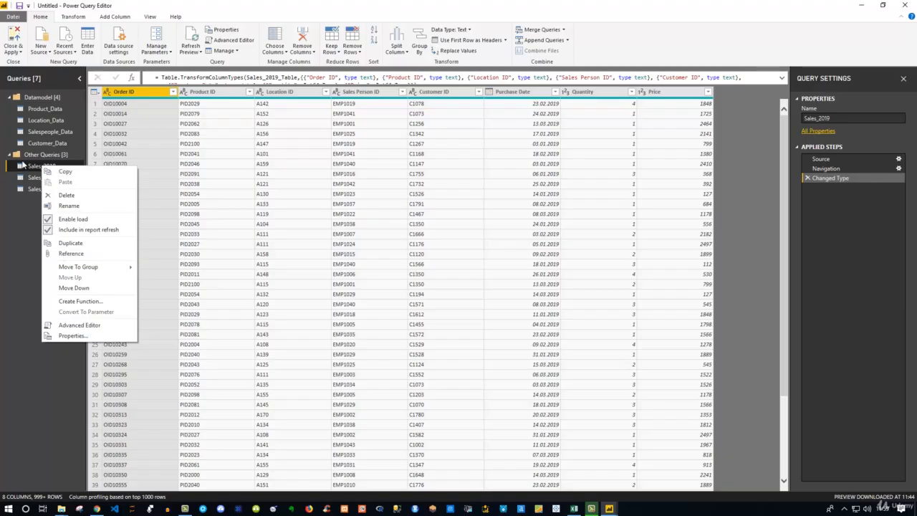
pyautogui.click(71, 254)
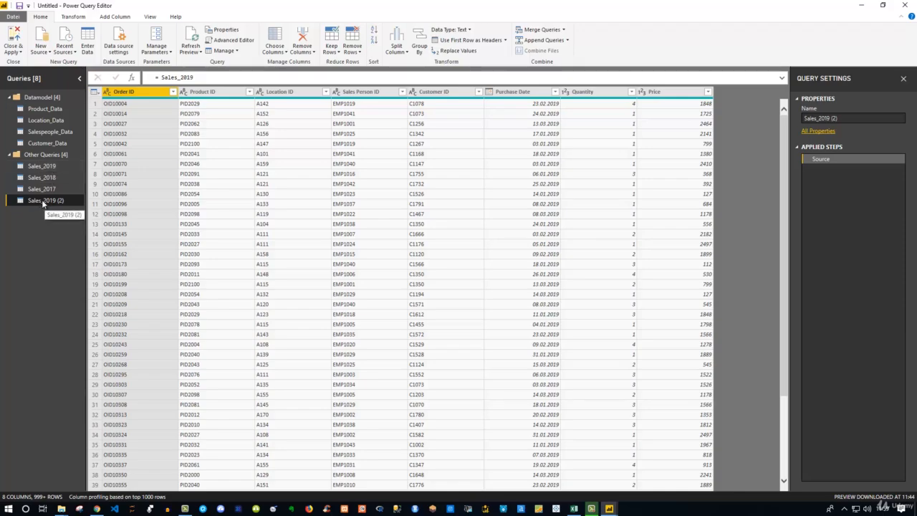
pyautogui.doubleClick(43, 201)
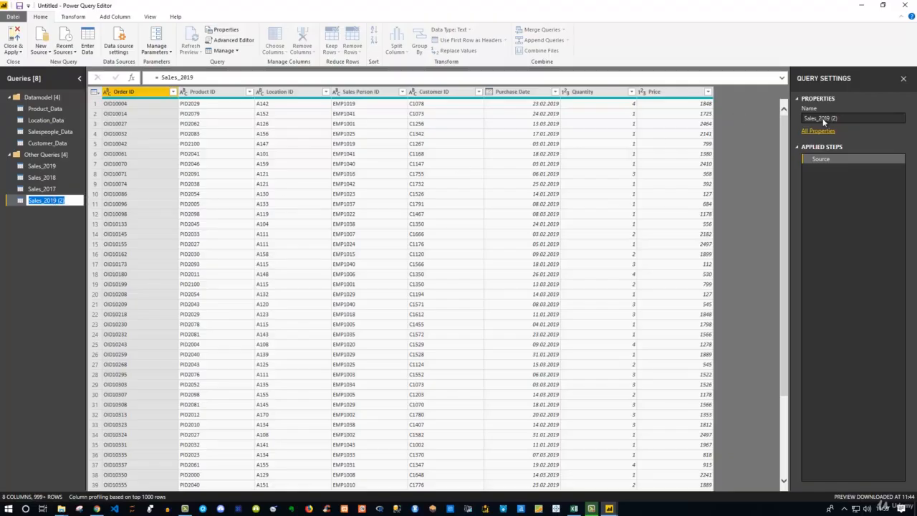
pyautogui.moveTo(853, 118); pyautogui.dragTo(801, 118)
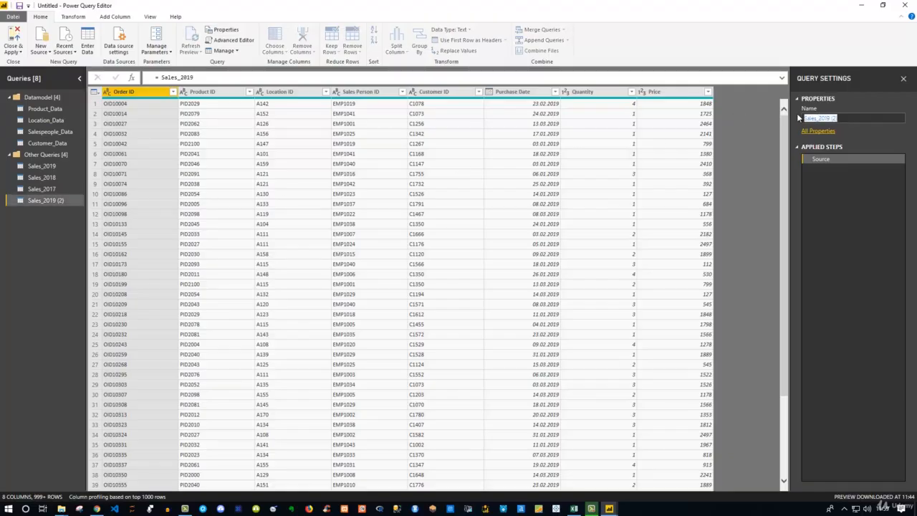
pyautogui.write('Salestable')
pyautogui.press('Return')
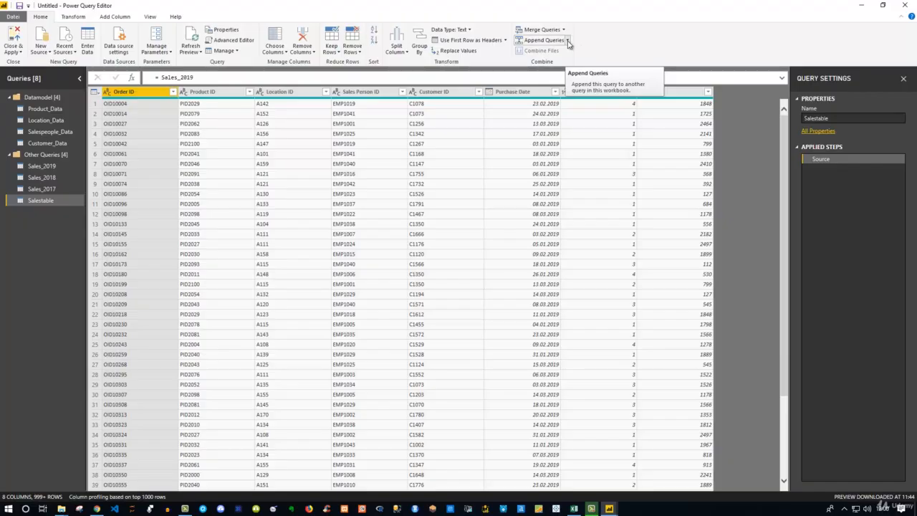
# - Append the Sales_2018 and Sales_2017 tables to the Salestable query, using the option for three or more tables
pyautogui.click(568, 40)
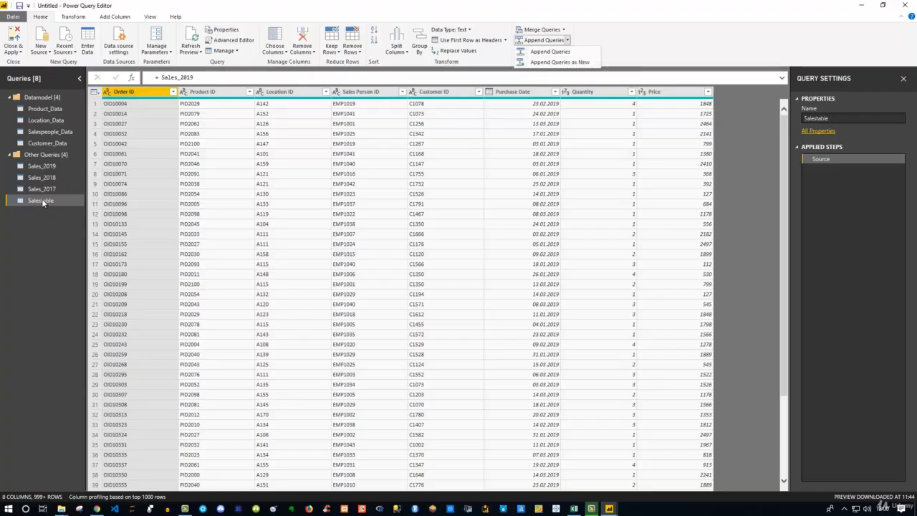
pyautogui.click(563, 53)
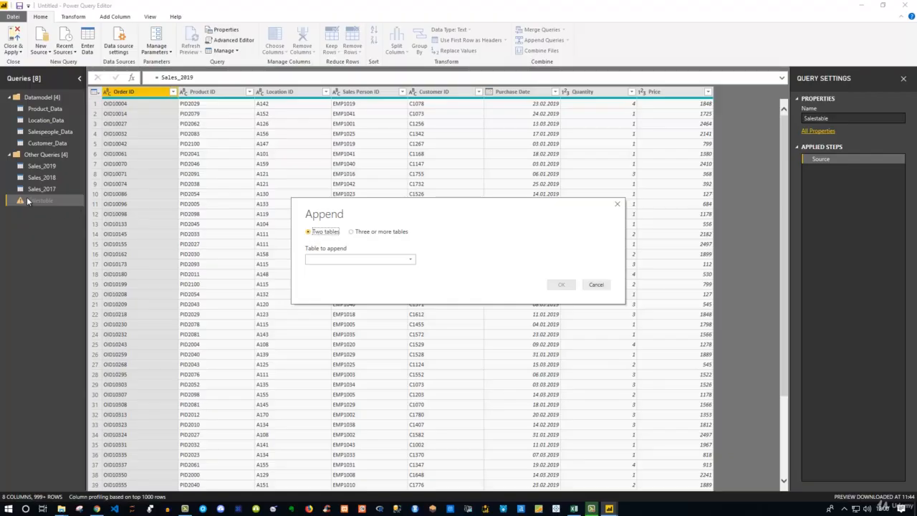
pyautogui.click(338, 259)
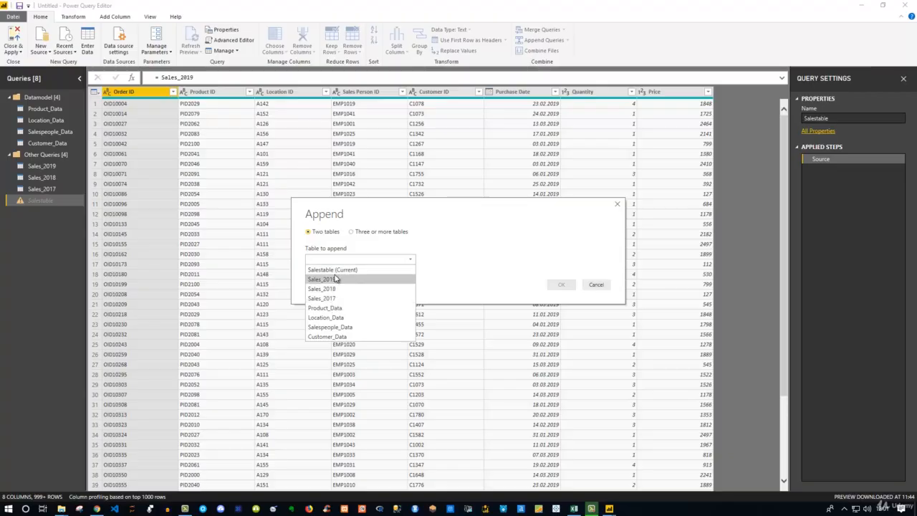
pyautogui.click(352, 234)
pyautogui.click(352, 234)
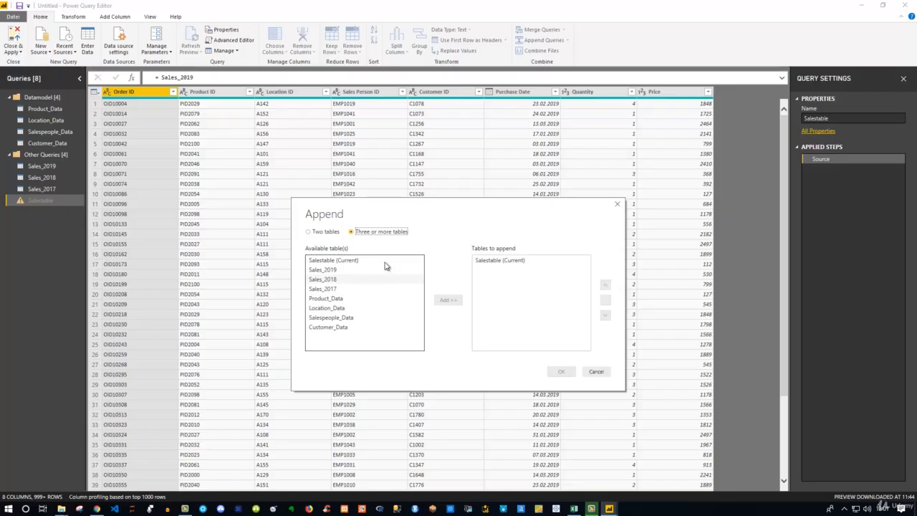
pyautogui.click(495, 263)
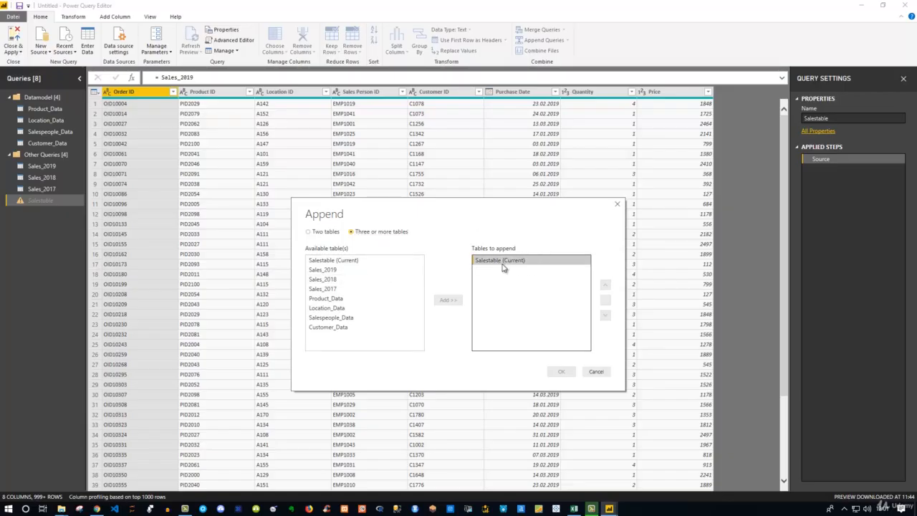
pyautogui.click(327, 280)
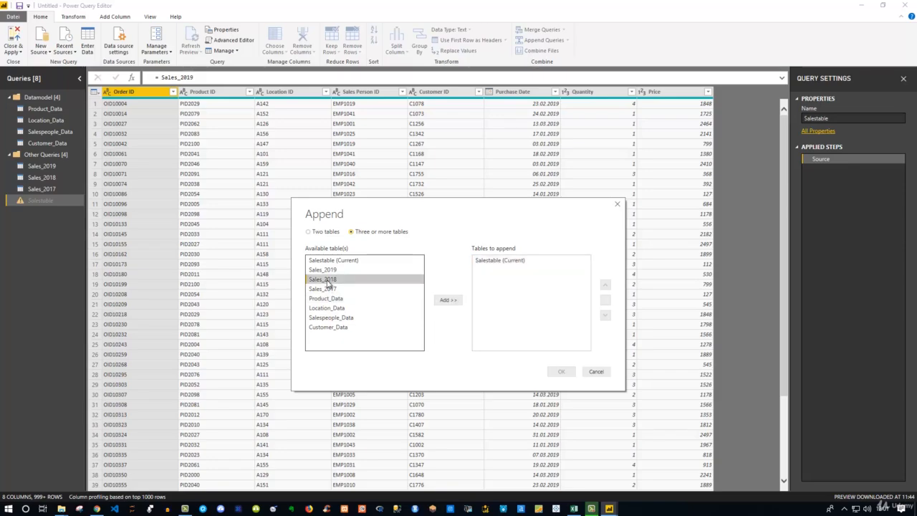
pyautogui.keyDown('ctrl'); pyautogui.click(327, 288); pyautogui.keyUp('ctrl')
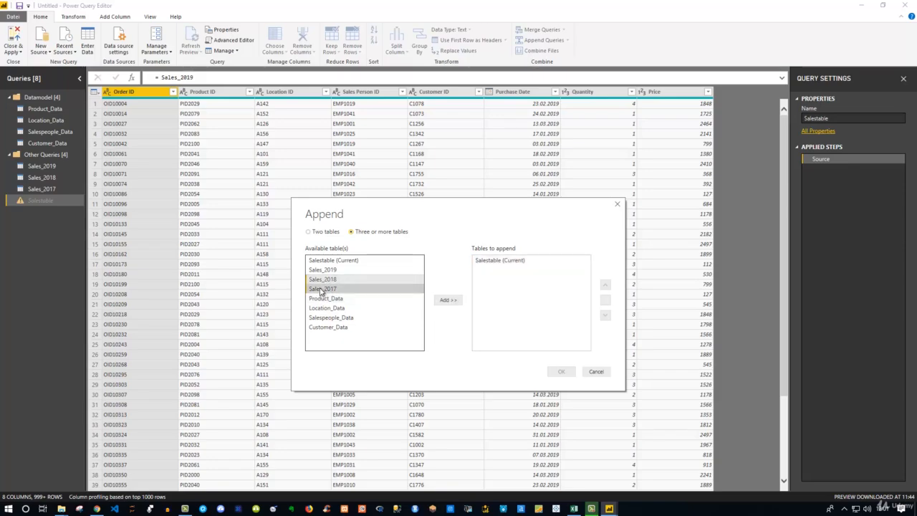
pyautogui.click(446, 300)
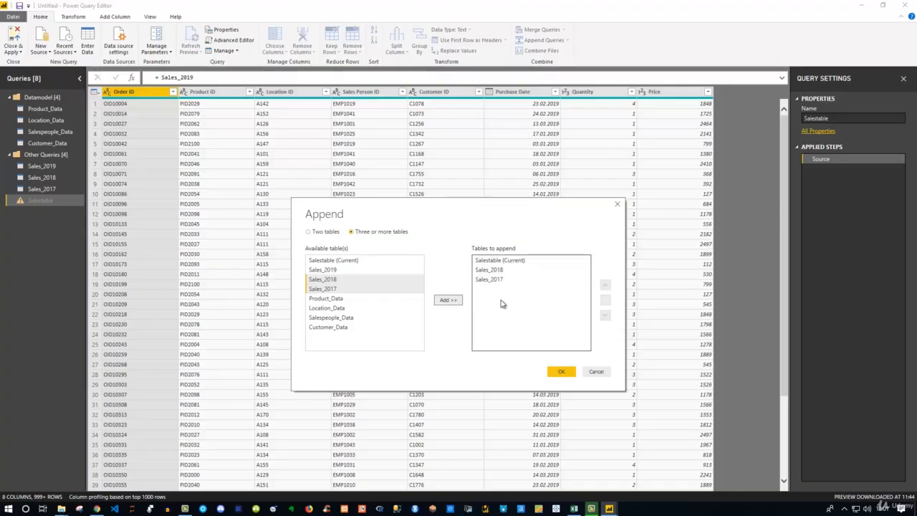
pyautogui.click(560, 371)
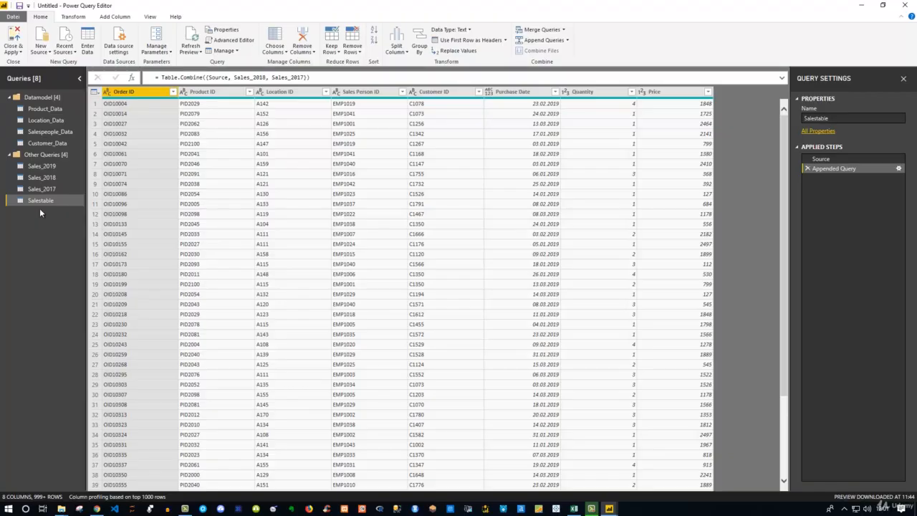
# - Sort the Salestable query by Purchase Date in ascending order and move the query into the Datamodel group
pyautogui.click(556, 92)
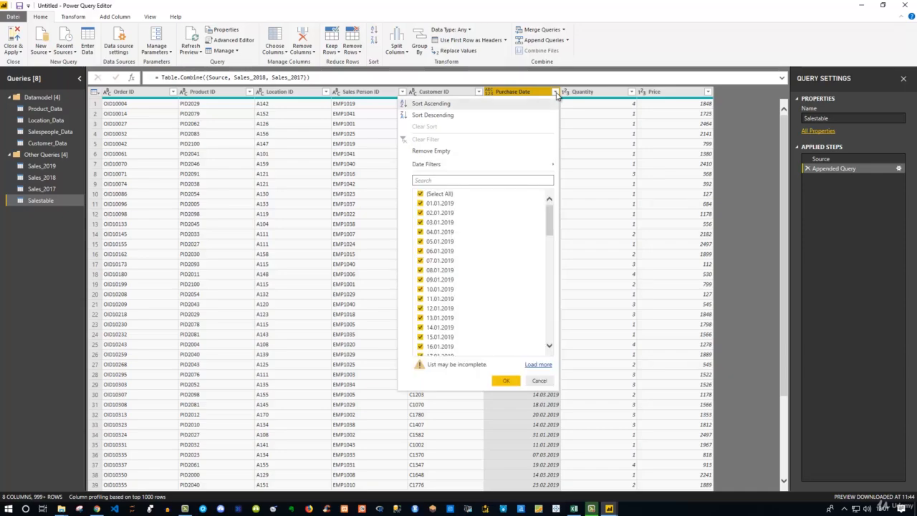
pyautogui.click(426, 106)
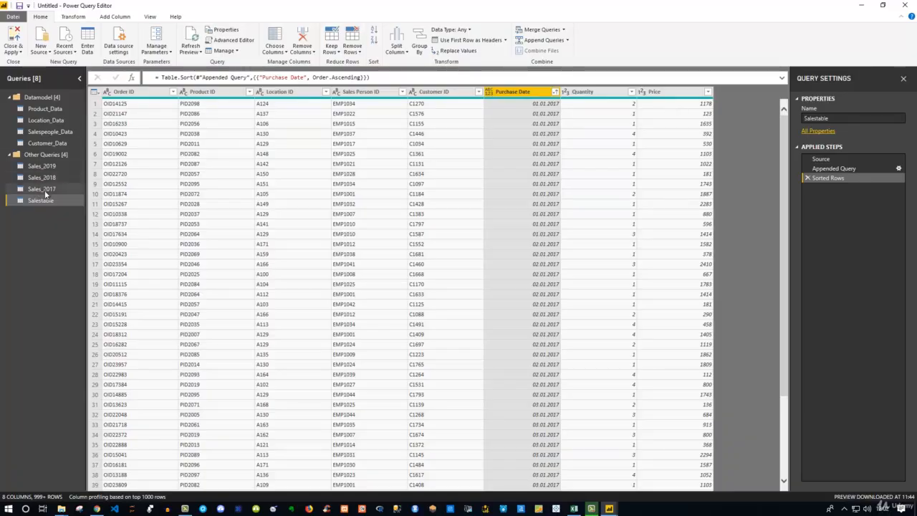
pyautogui.click(556, 94)
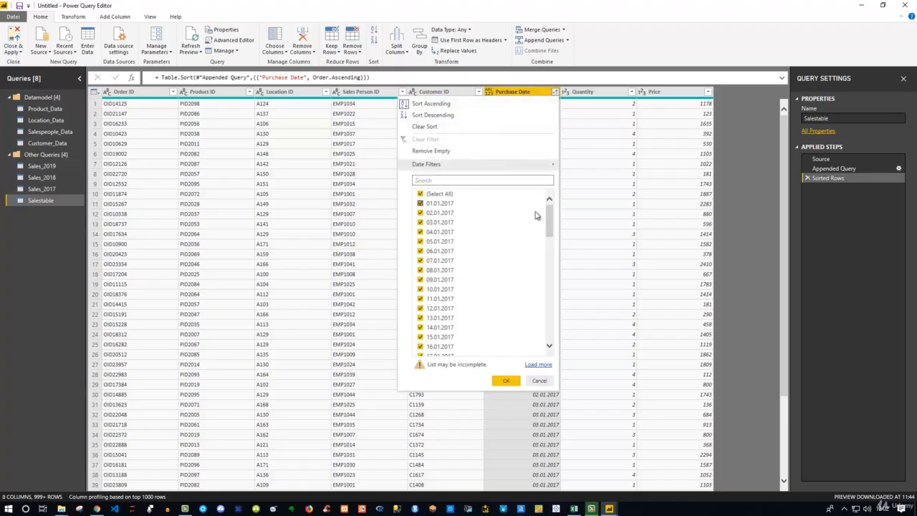
pyautogui.moveTo(549, 219)
pyautogui.mouseDown()
pyautogui.moveTo(556, 322)
pyautogui.moveTo(548, 215)
pyautogui.mouseUp()
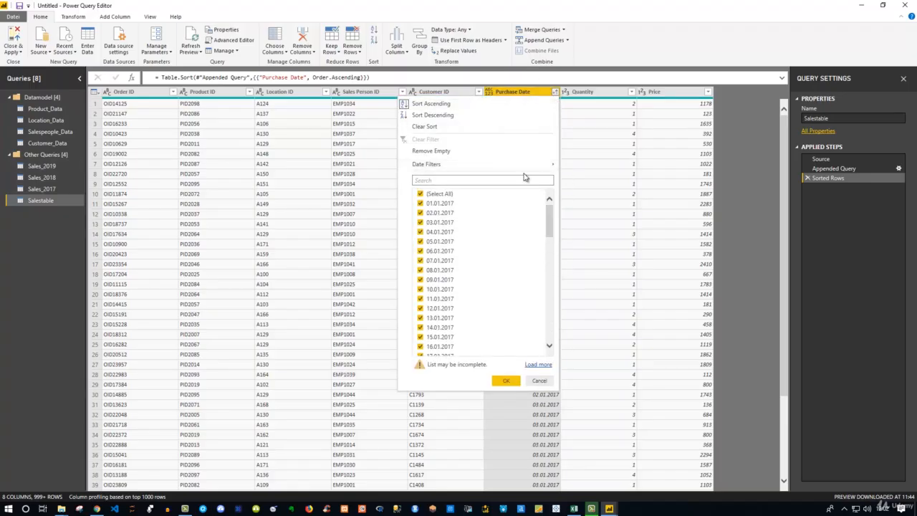
pyautogui.moveTo(506, 168)
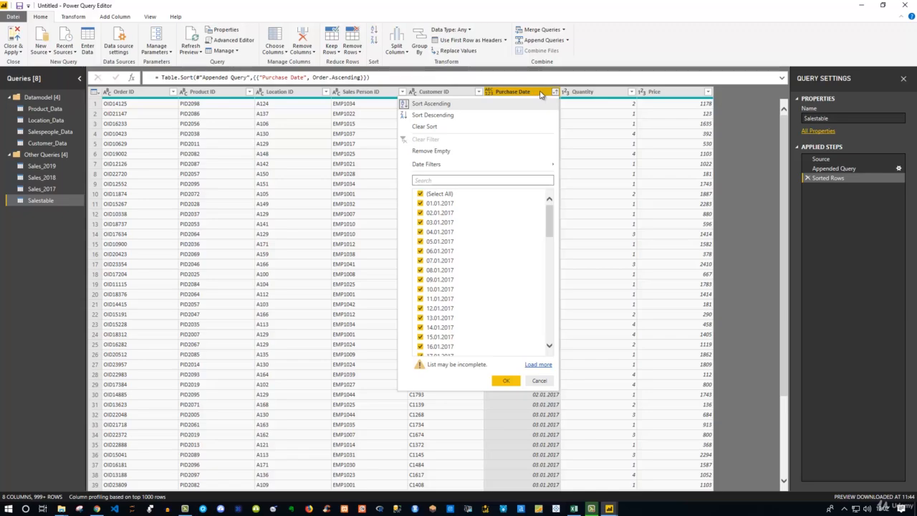
pyautogui.click(537, 95)
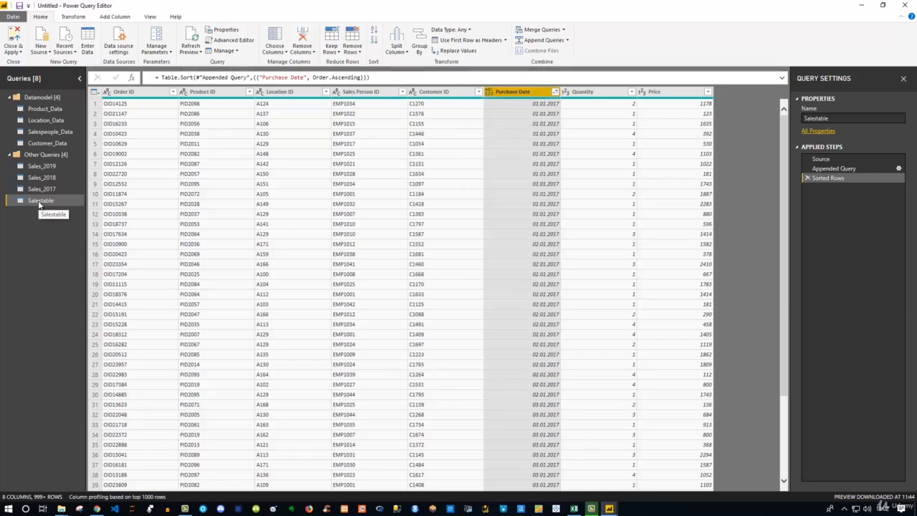
pyautogui.moveTo(38, 204); pyautogui.dragTo(43, 147)
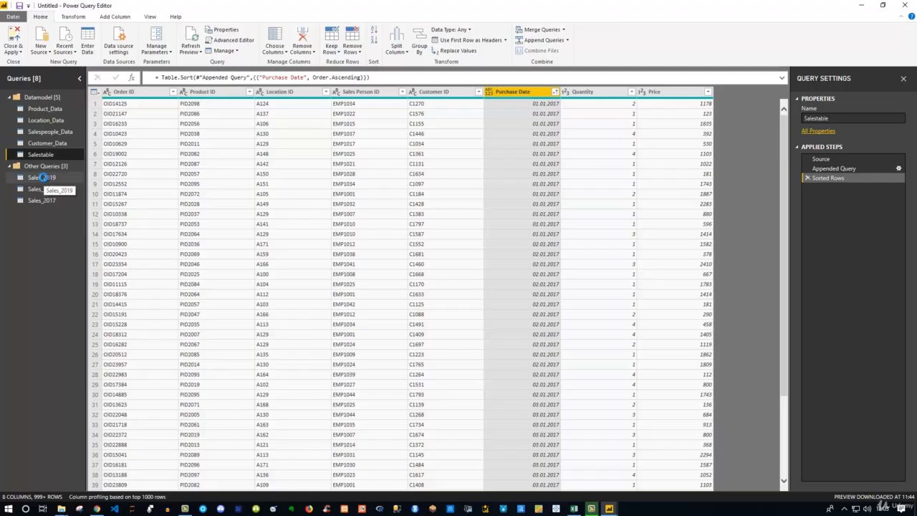
# - Disable loading into the report for the Sales_2019, Sales_2018 and Sales_2017 queries
pyautogui.click(43, 178)
pyautogui.rightClick(43, 176)
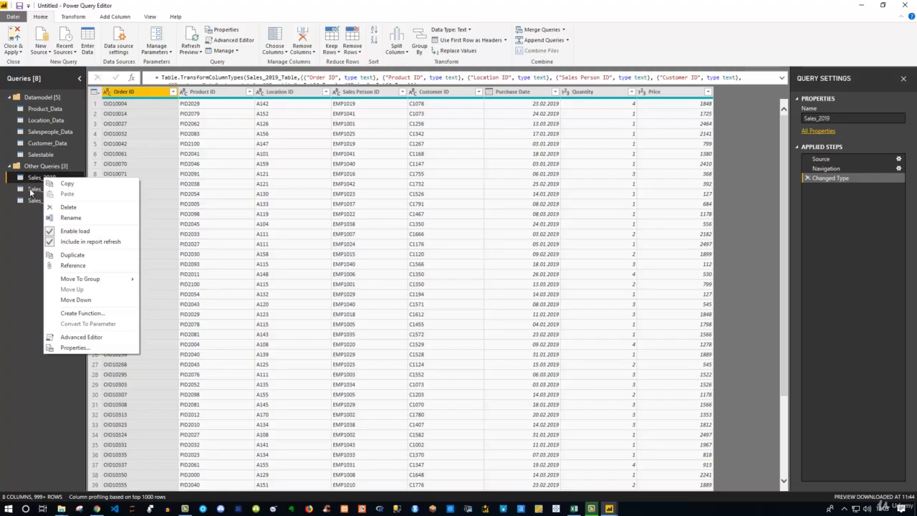
pyautogui.click(73, 230)
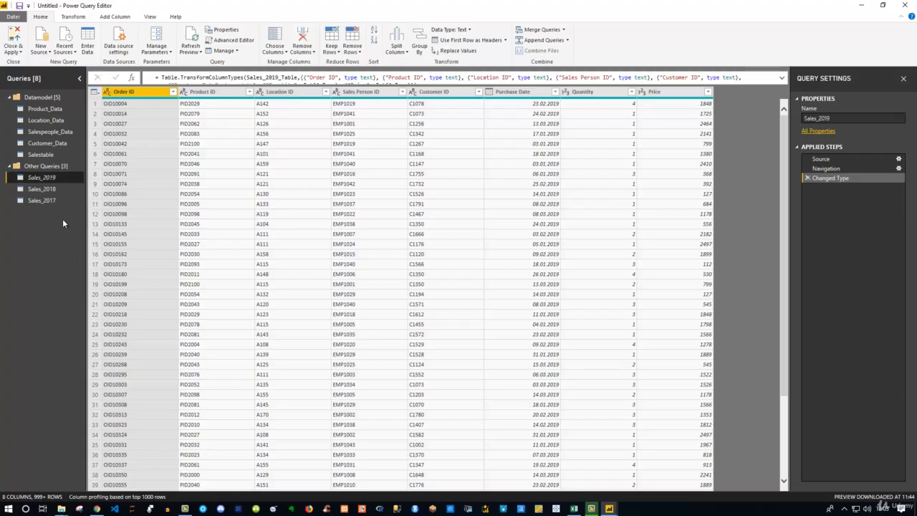
pyautogui.click(39, 189)
pyautogui.rightClick(40, 190)
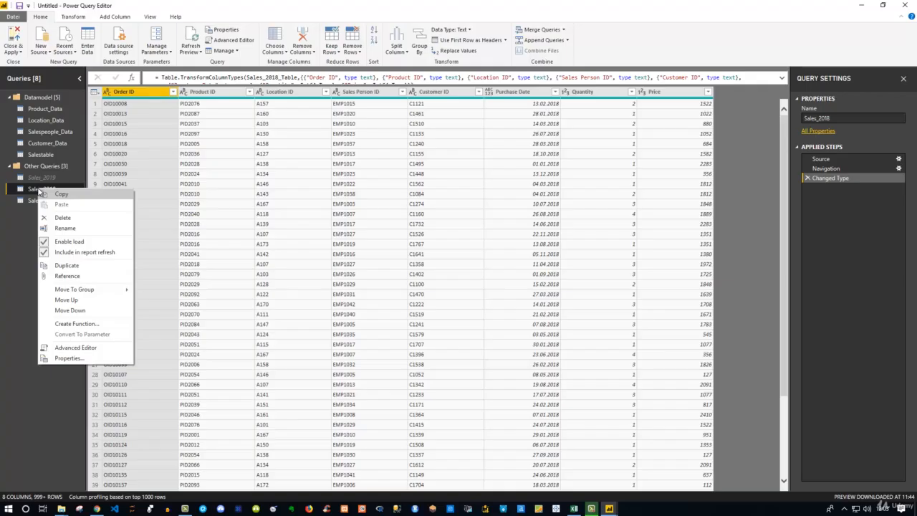
pyautogui.click(69, 242)
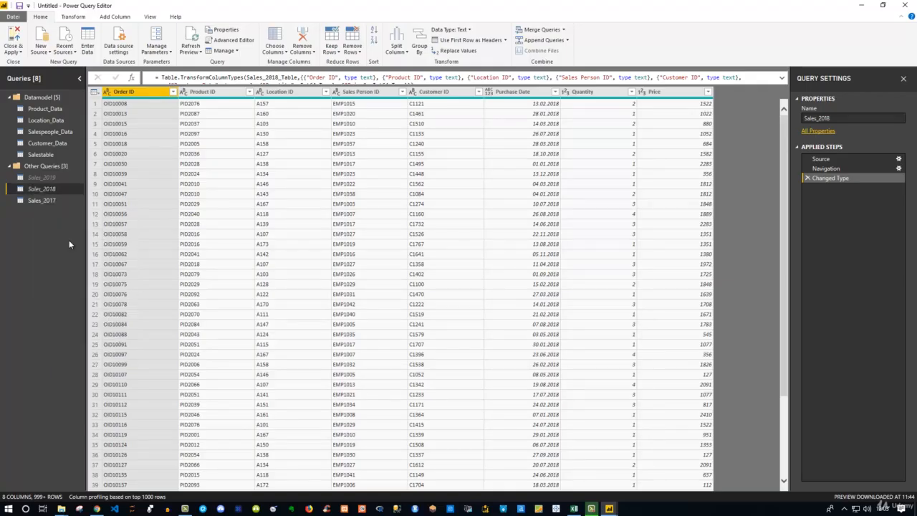
pyautogui.click(37, 200)
pyautogui.rightClick(39, 201)
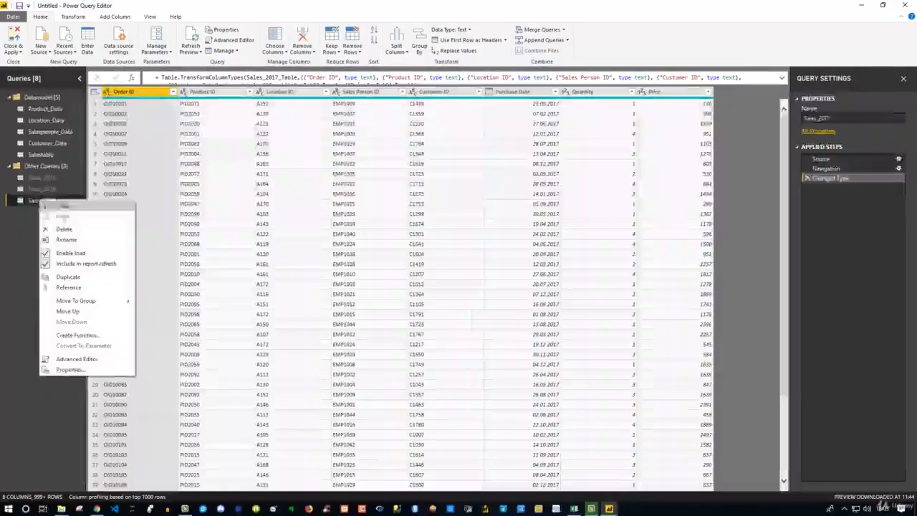
pyautogui.click(67, 252)
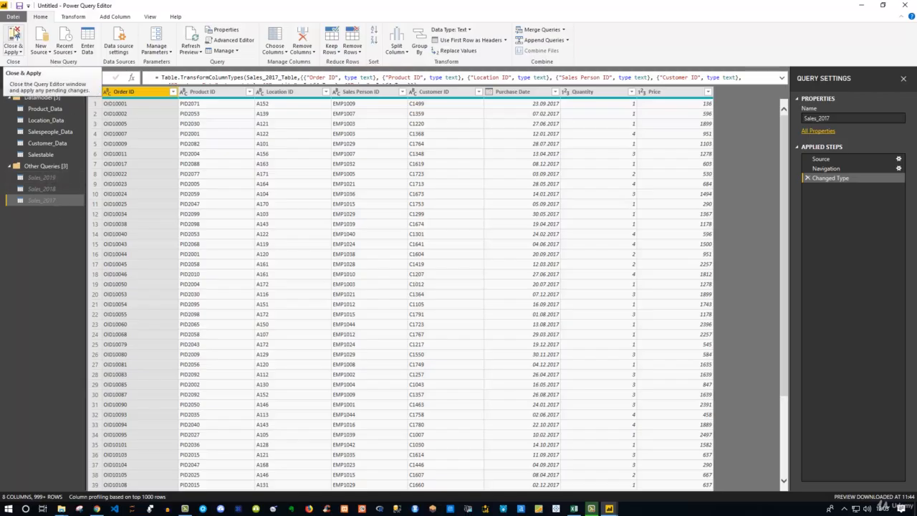
# - Close the query editor with the pending changes applied to the model, and reopen it for further query editing
pyautogui.click(14, 34)
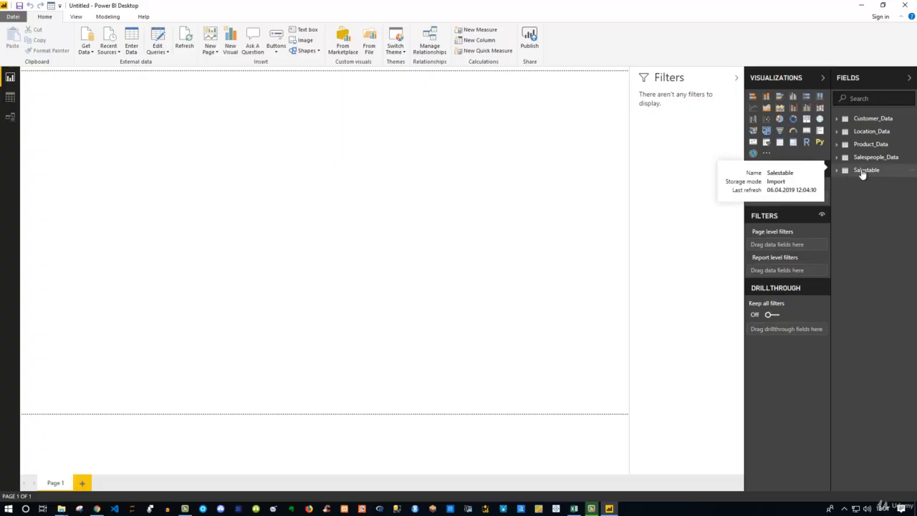
pyautogui.click(159, 34)
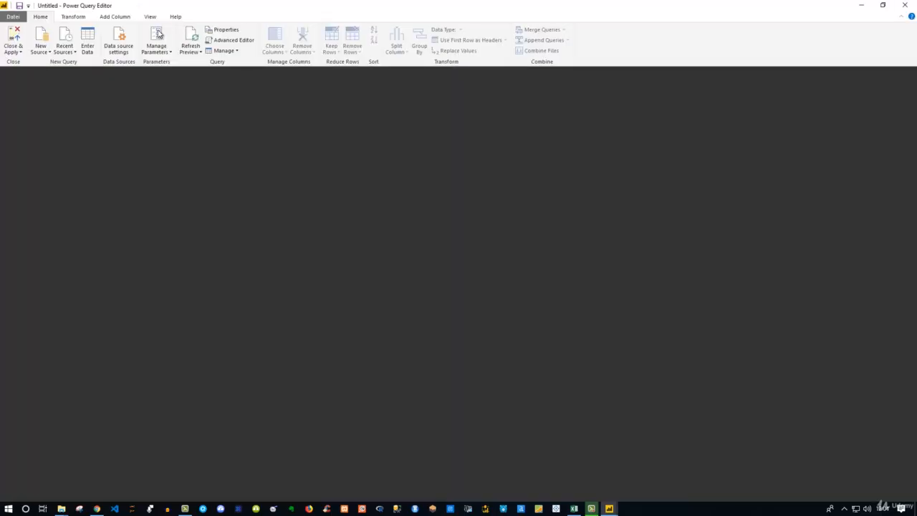